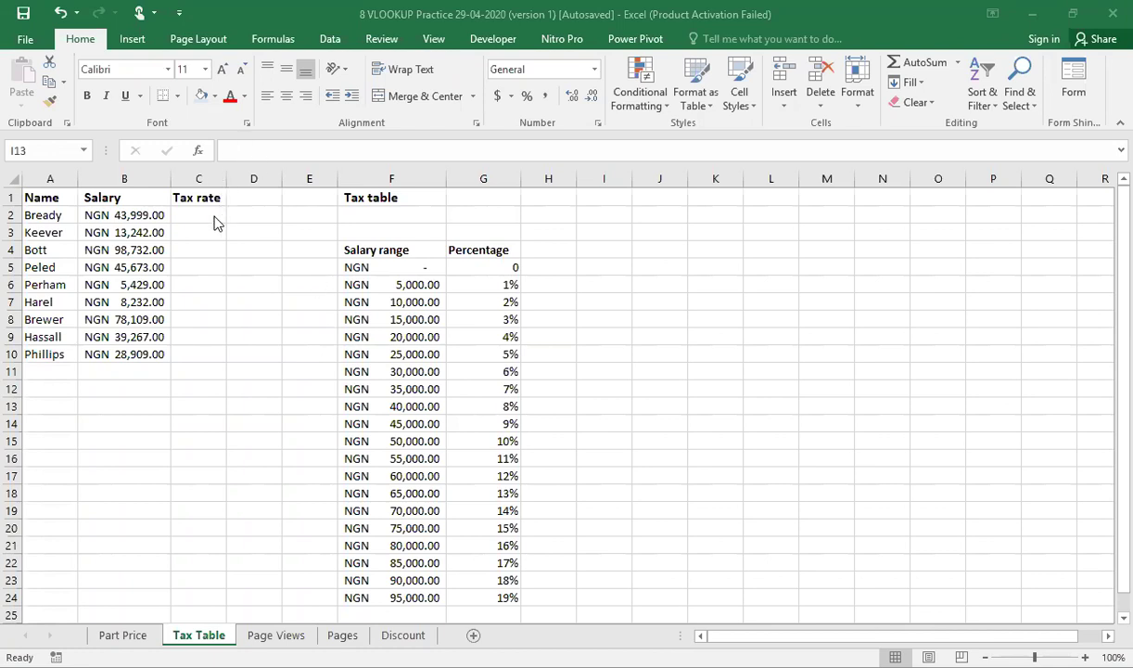
- Shade the Tax rate cells C1:C10 with a light blue fill
drag(211, 196, 207, 360)
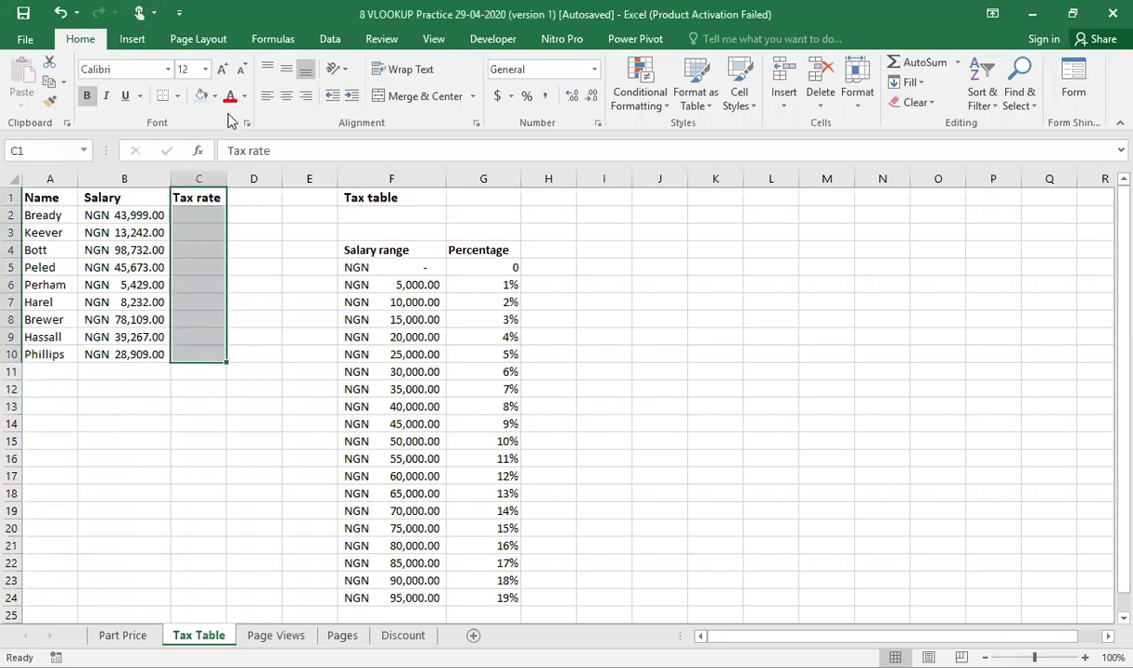
click(203, 97)
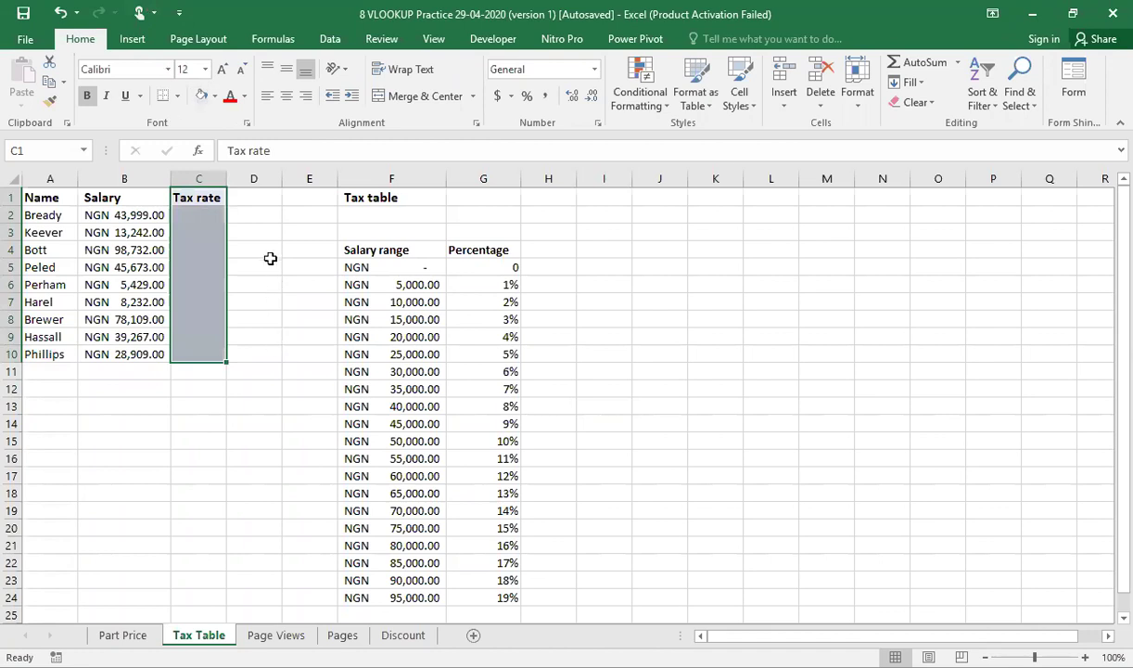
click(269, 257)
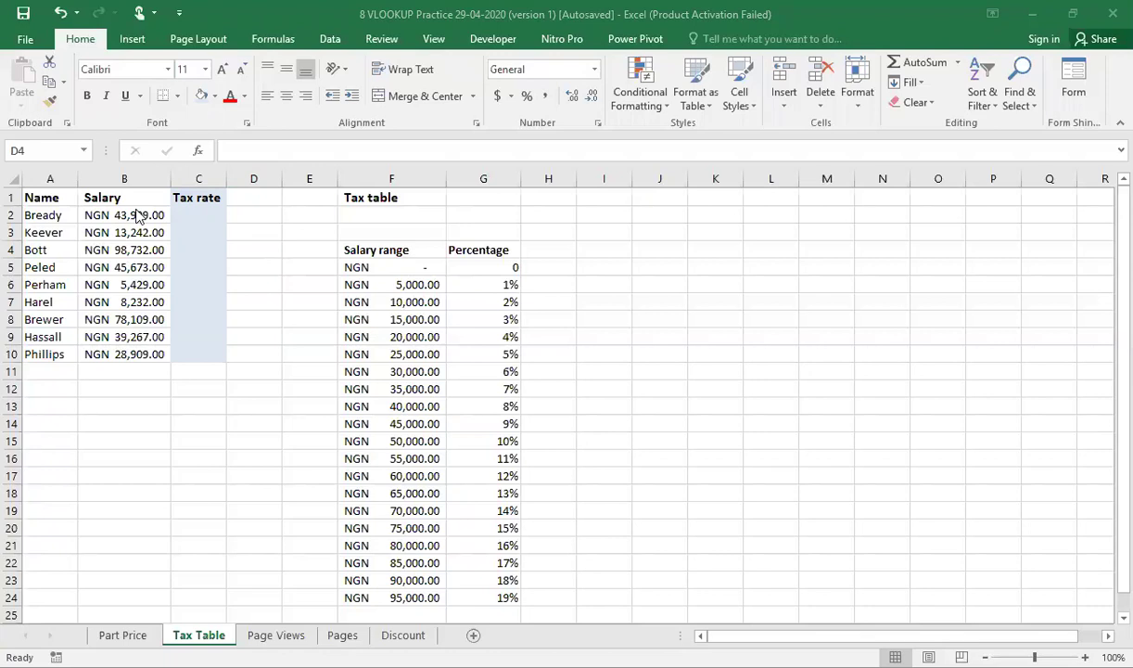
- Select the salaries in B2:B10, then the whole tax table F4:G24
drag(137, 215, 130, 352)
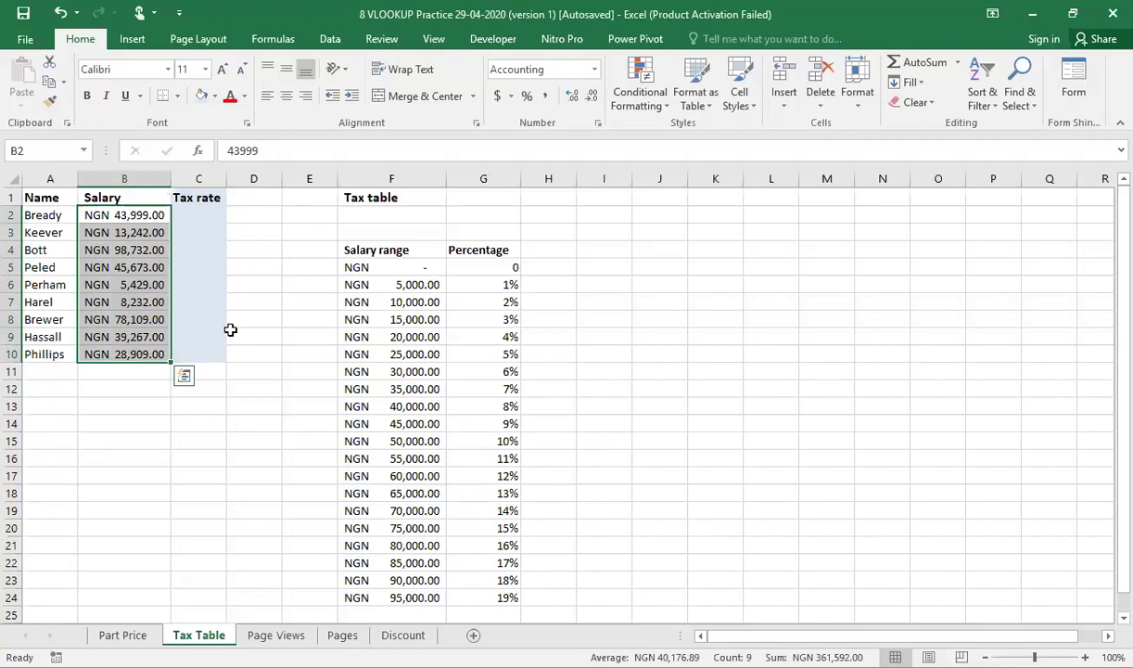
click(369, 249)
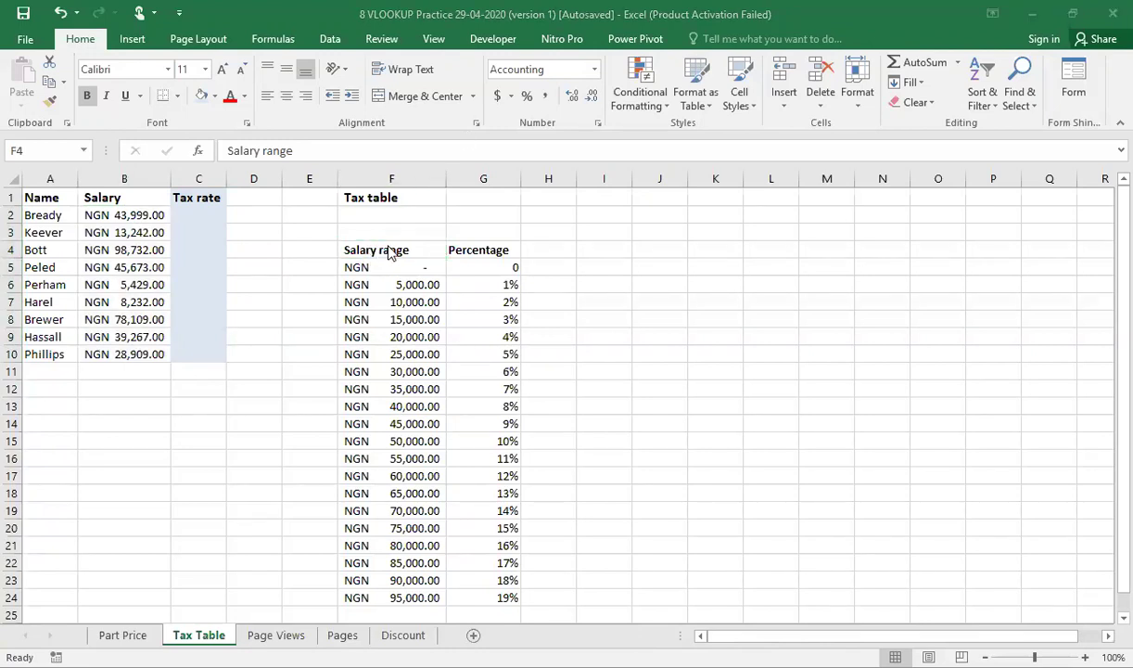
click(390, 253)
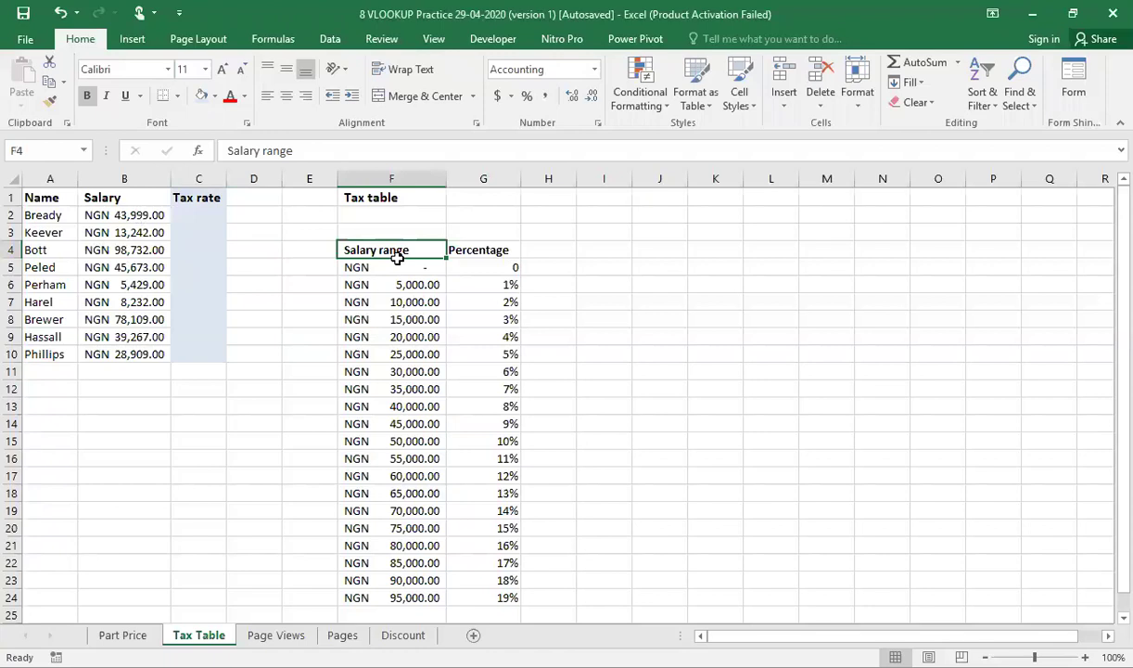
drag(397, 259, 506, 598)
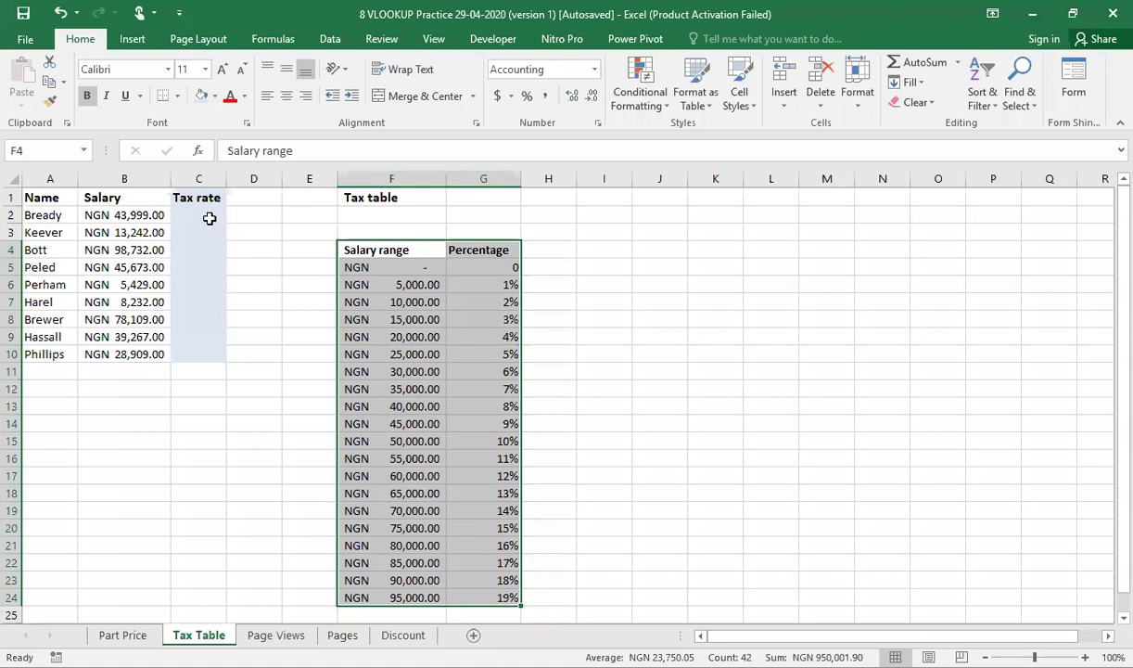
click(210, 217)
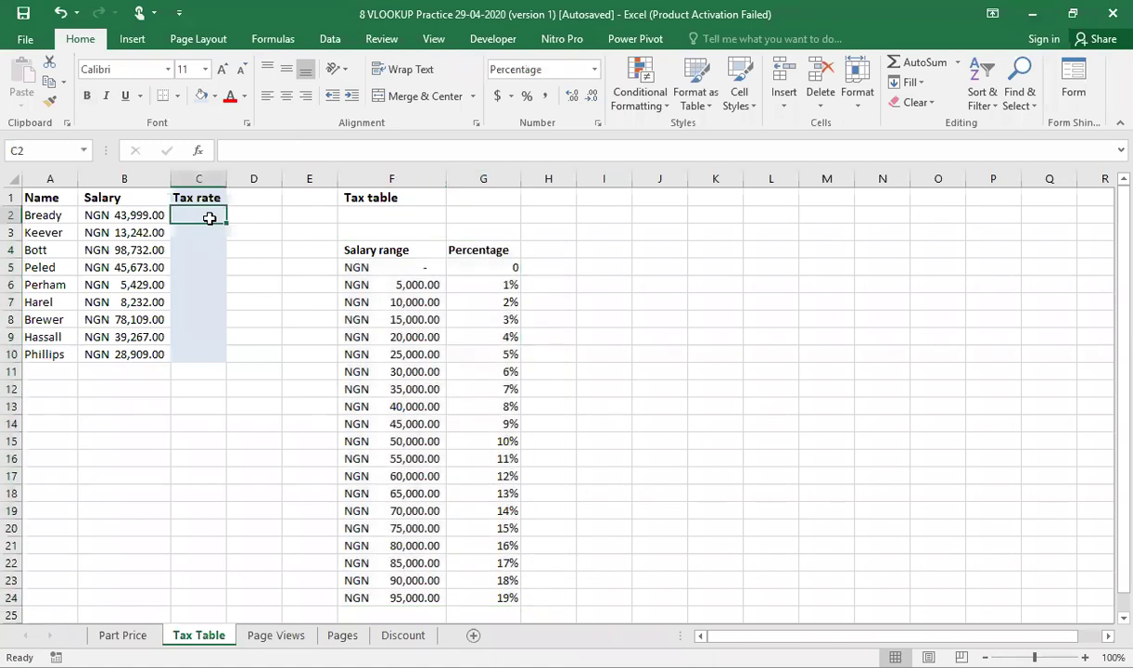
click(150, 215)
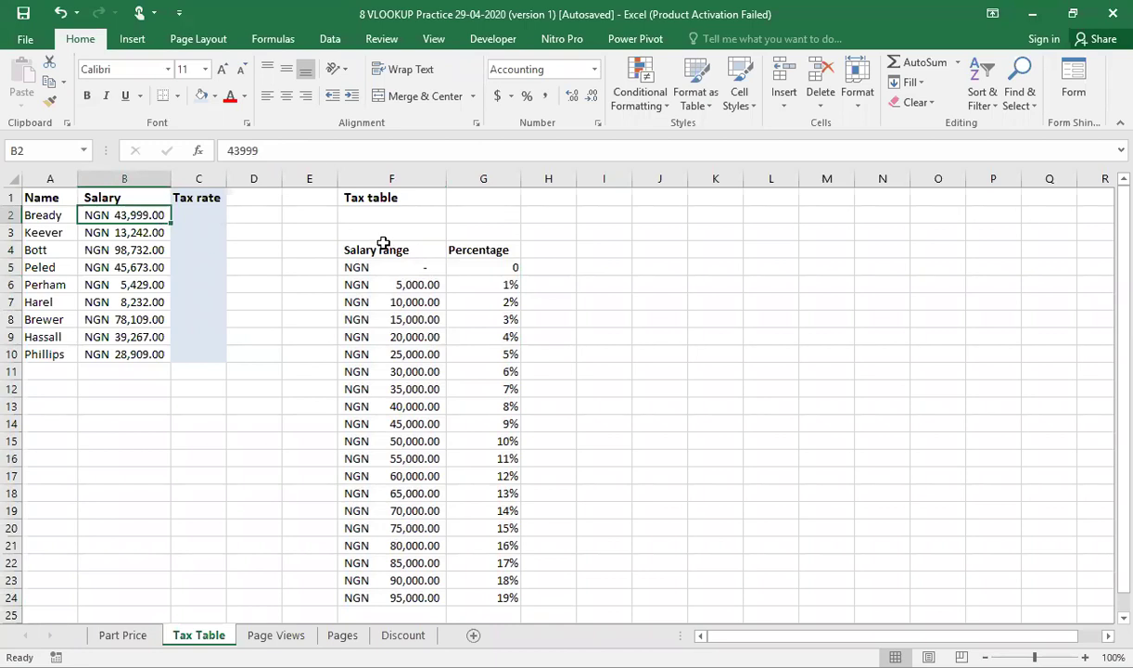
drag(383, 243, 480, 525)
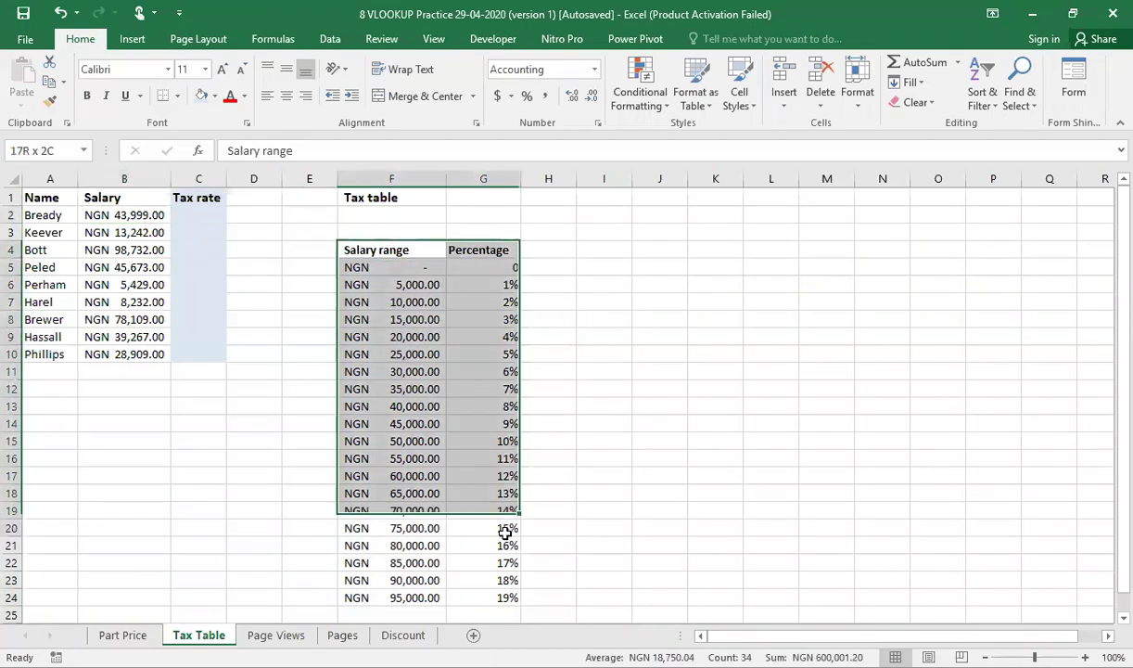
drag(501, 581, 502, 595)
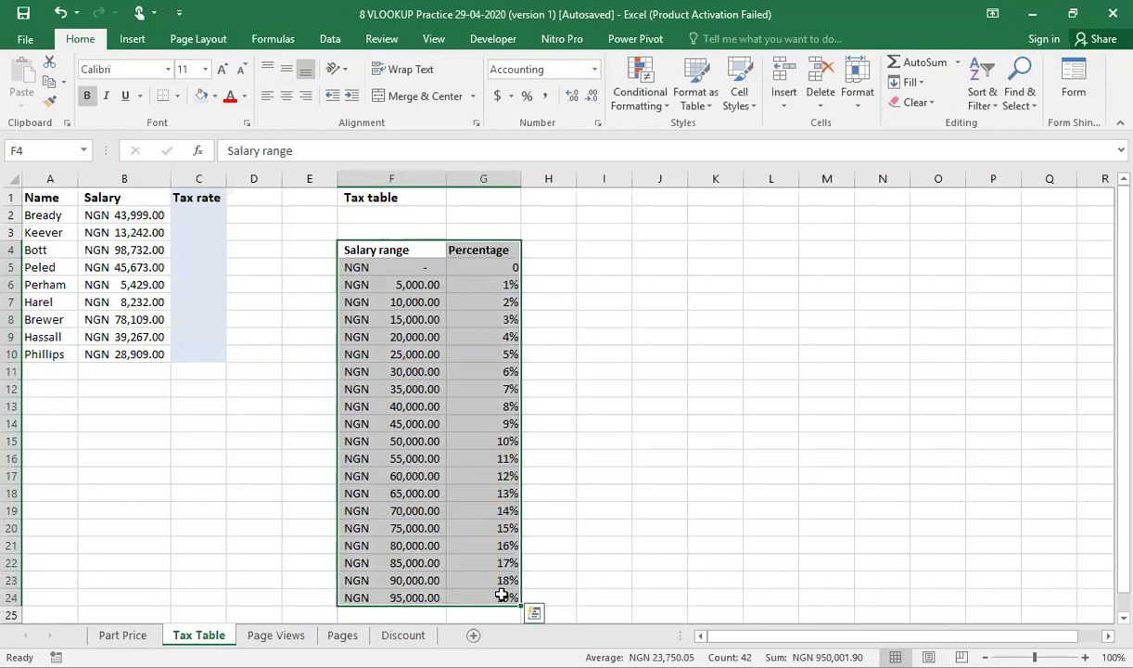
click(214, 210)
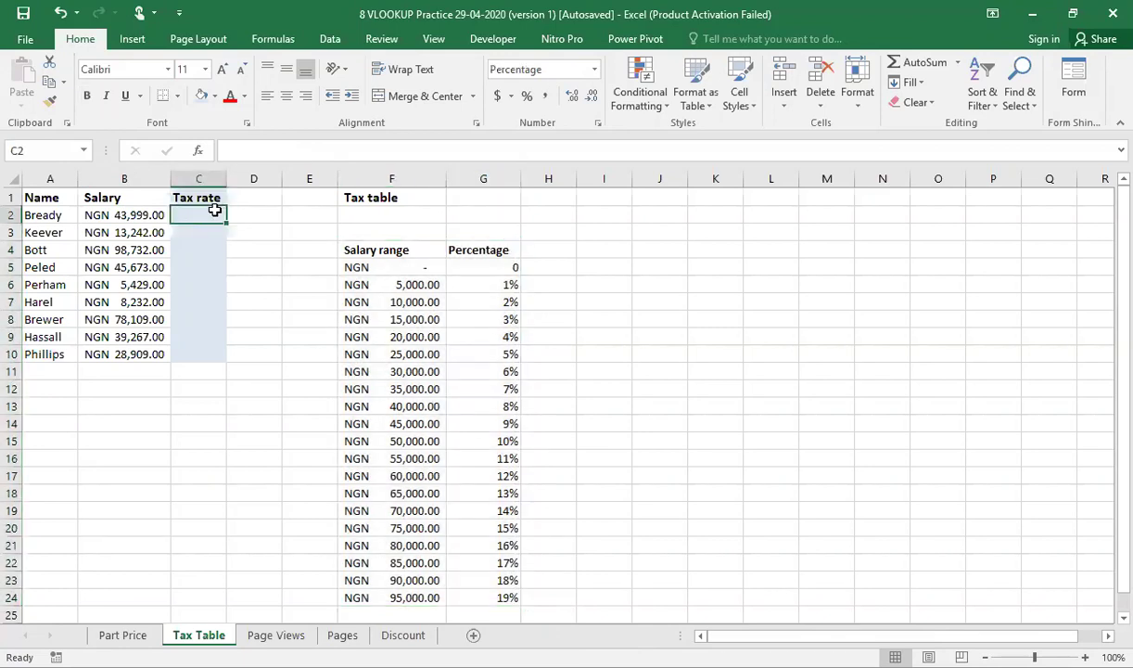
- Begin C2's formula as =VLOOKUP(B2,F5:G24, with salary B2 and the tax table range
text(=)
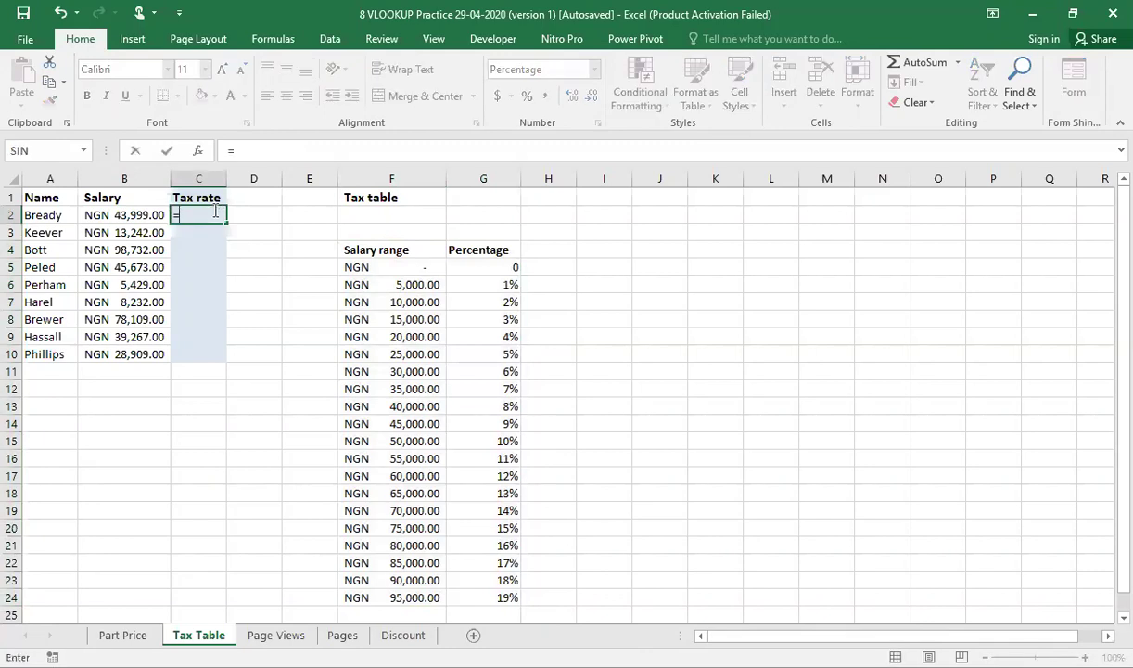
text(v)
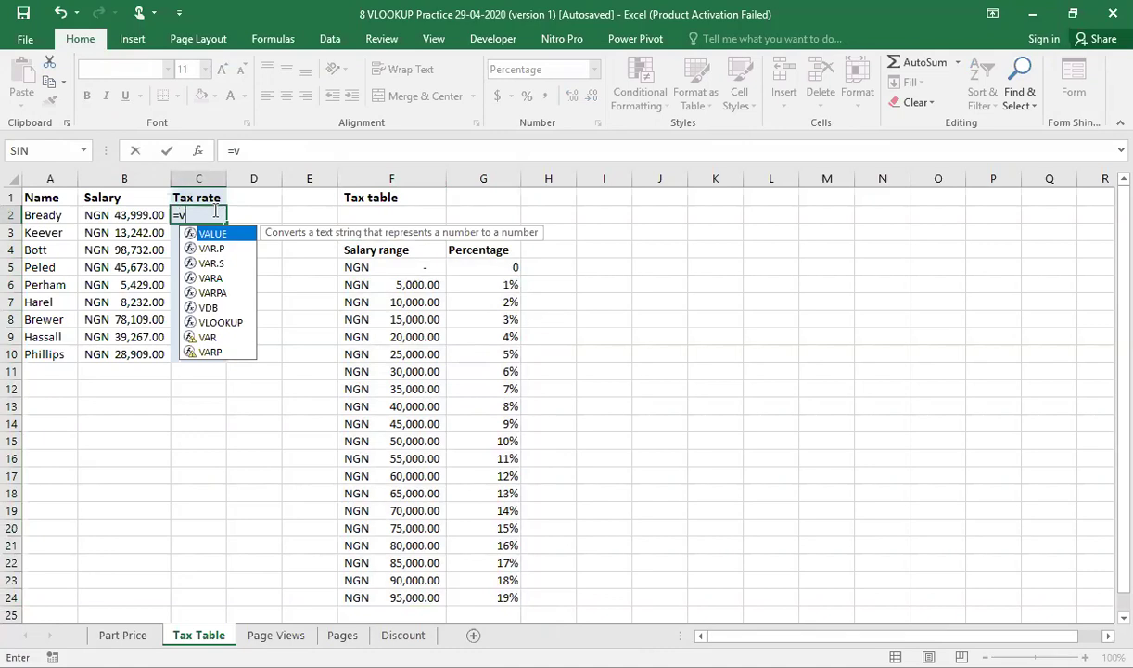
text(loo)
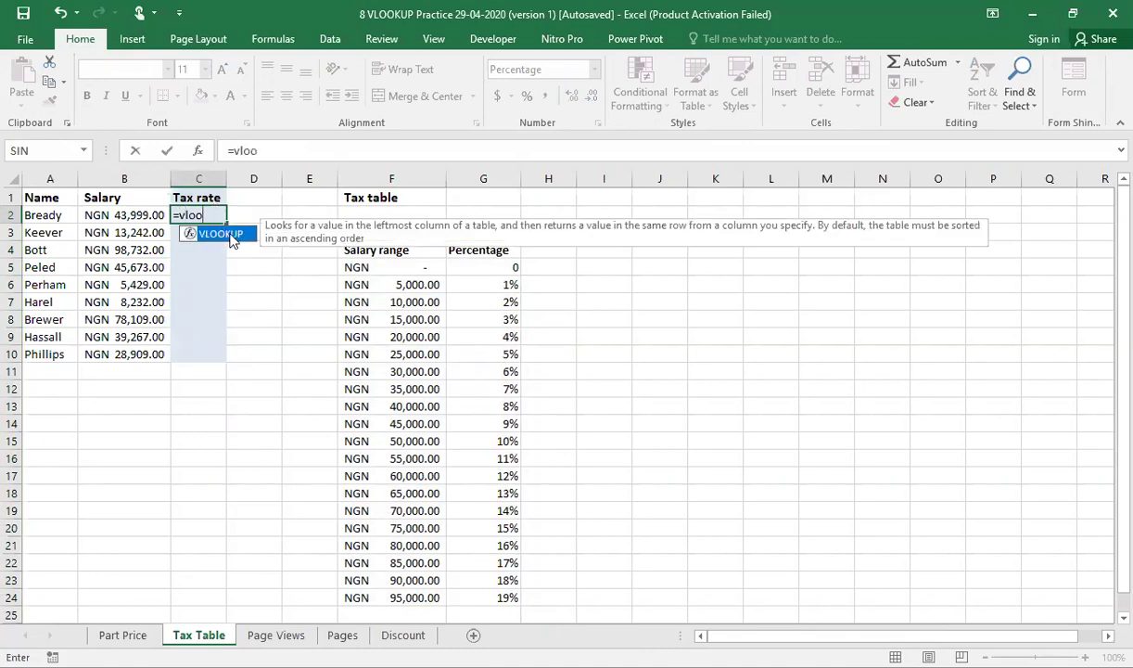
double_click(221, 233)
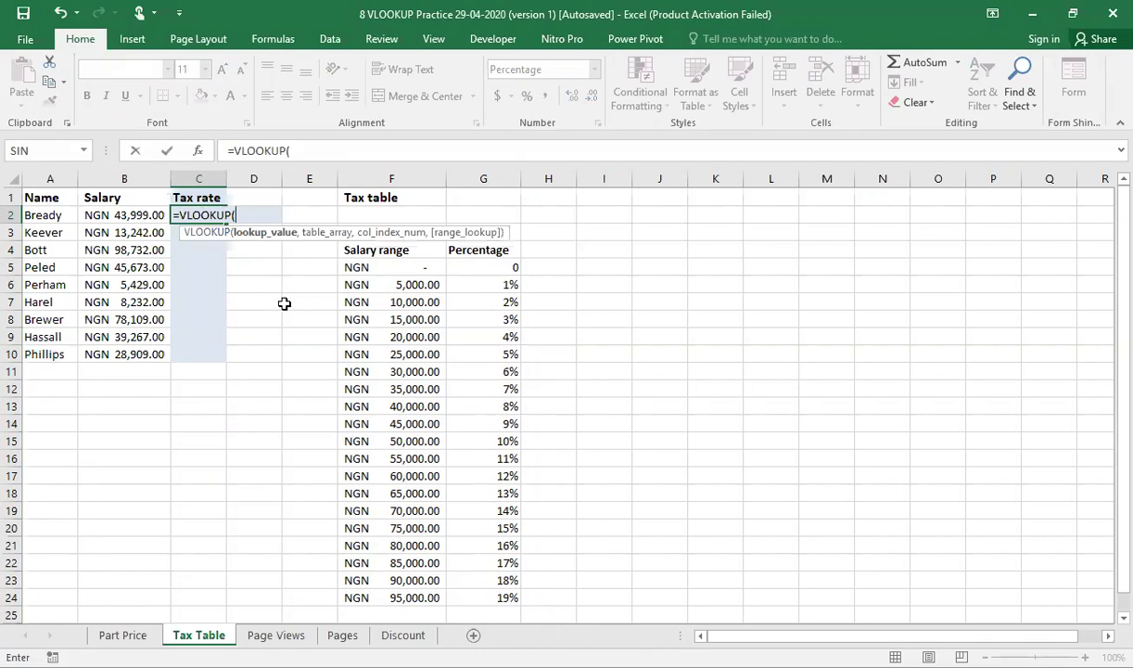
click(139, 215)
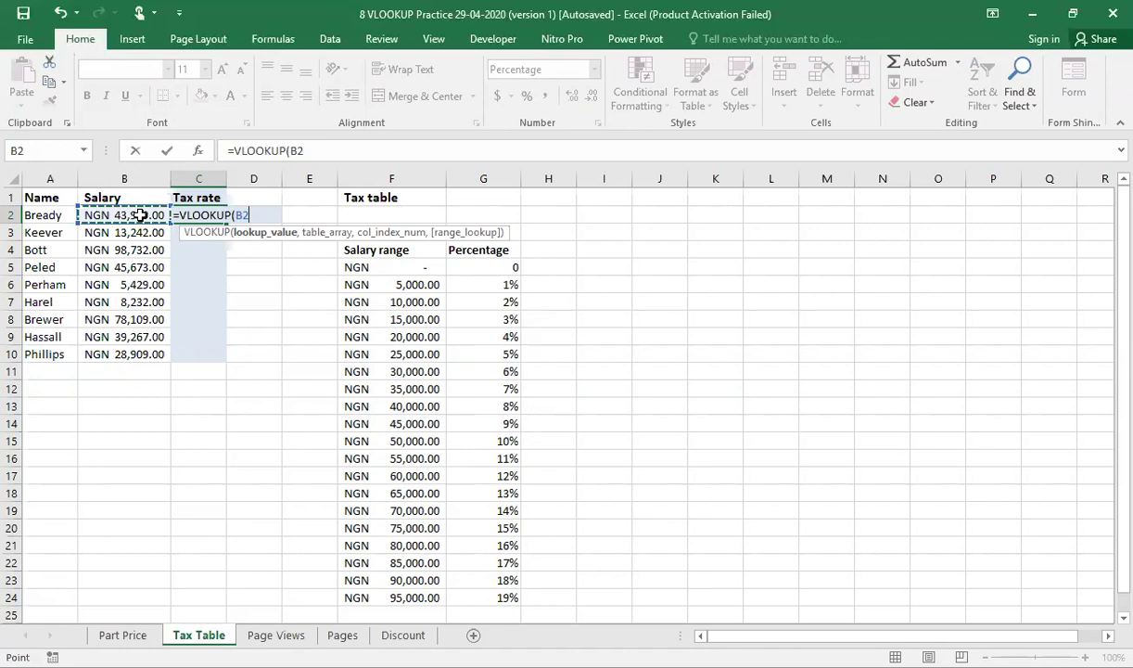
text(,)
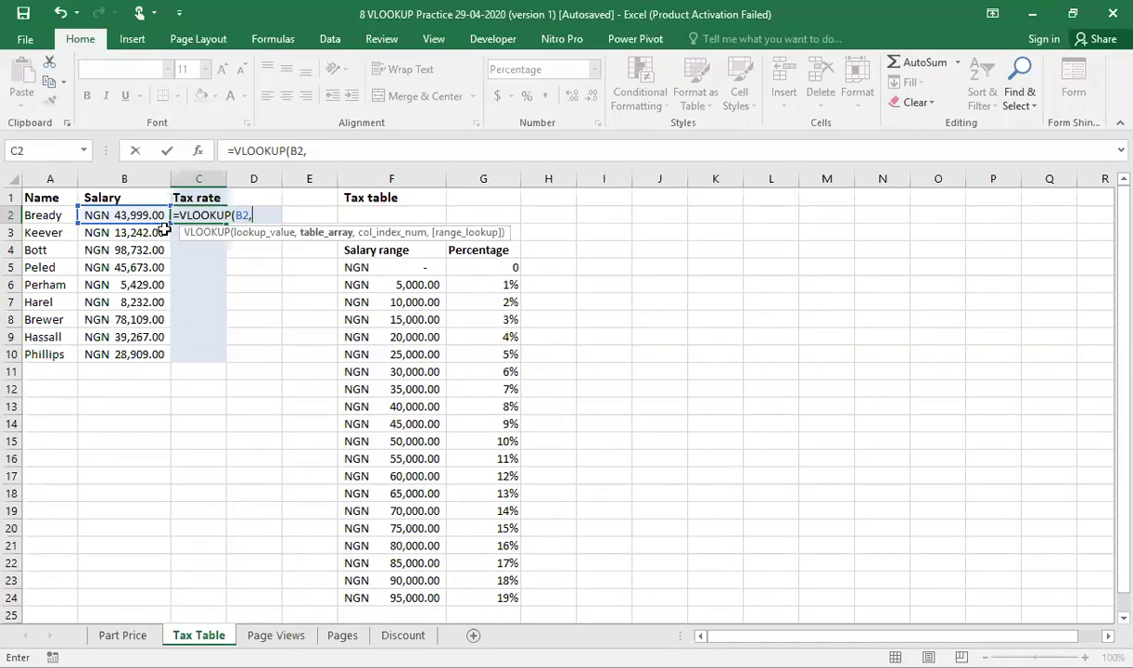
click(378, 267)
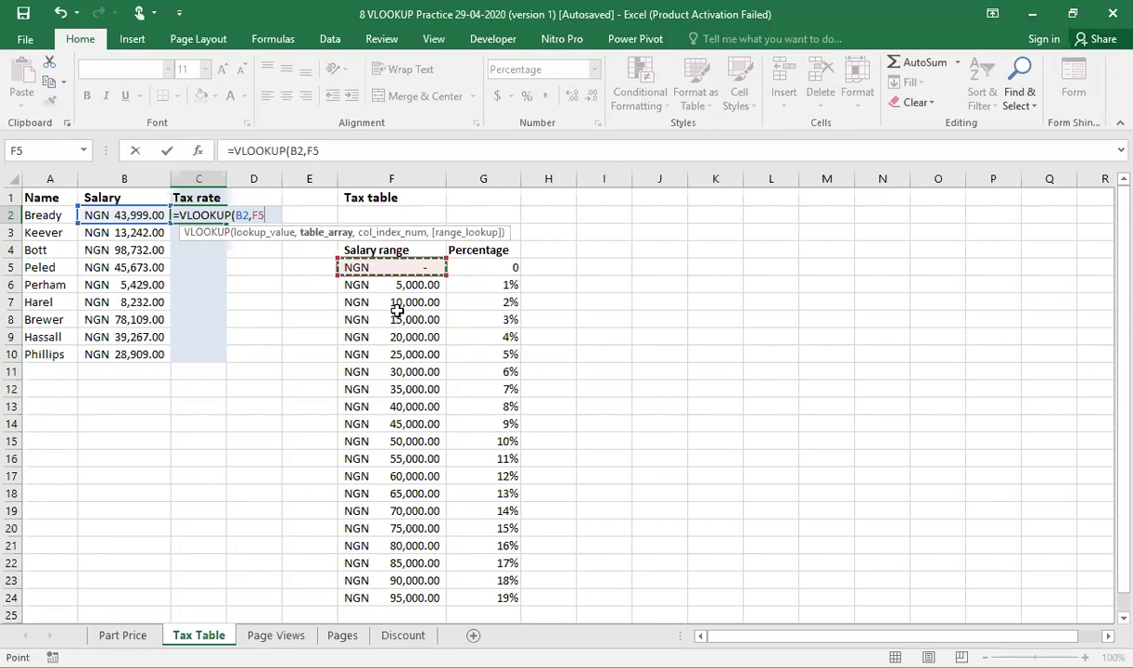
shift+click(493, 605)
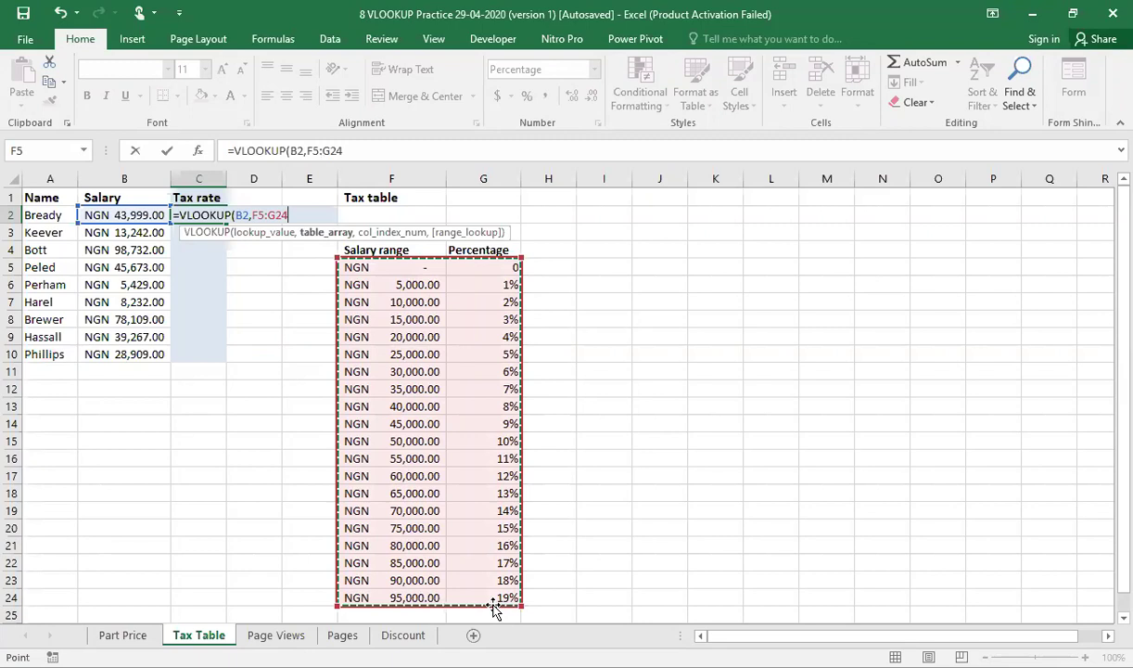
- Add column index 2 and TRUE (approximate match) to the C2 VLOOKUP
text(,)
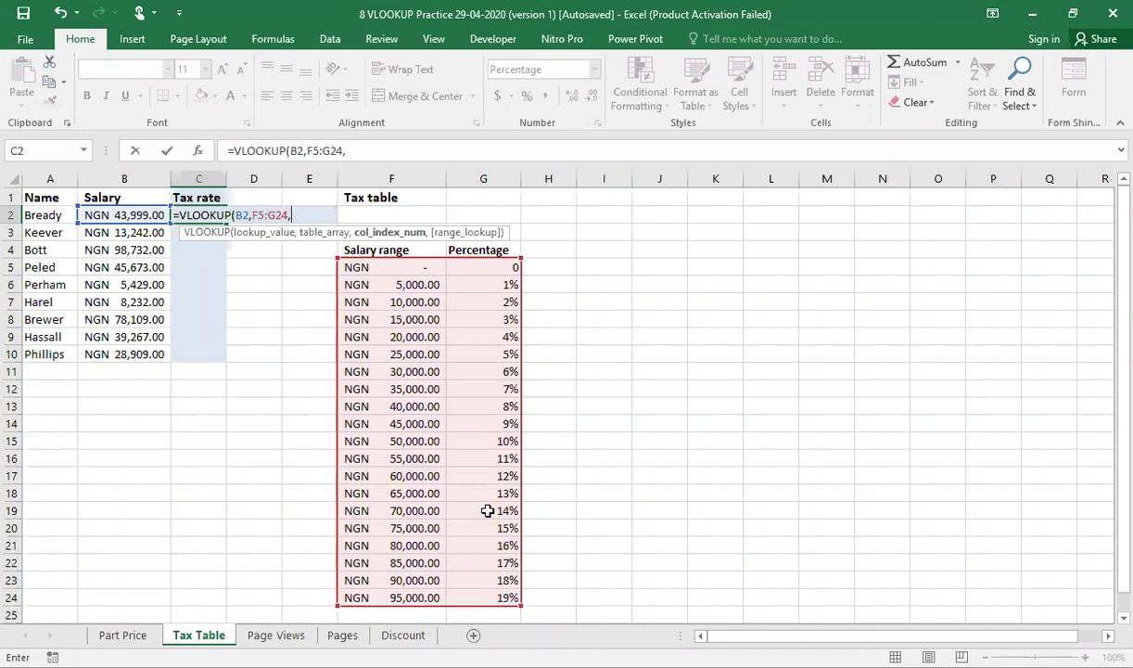
text(2,)
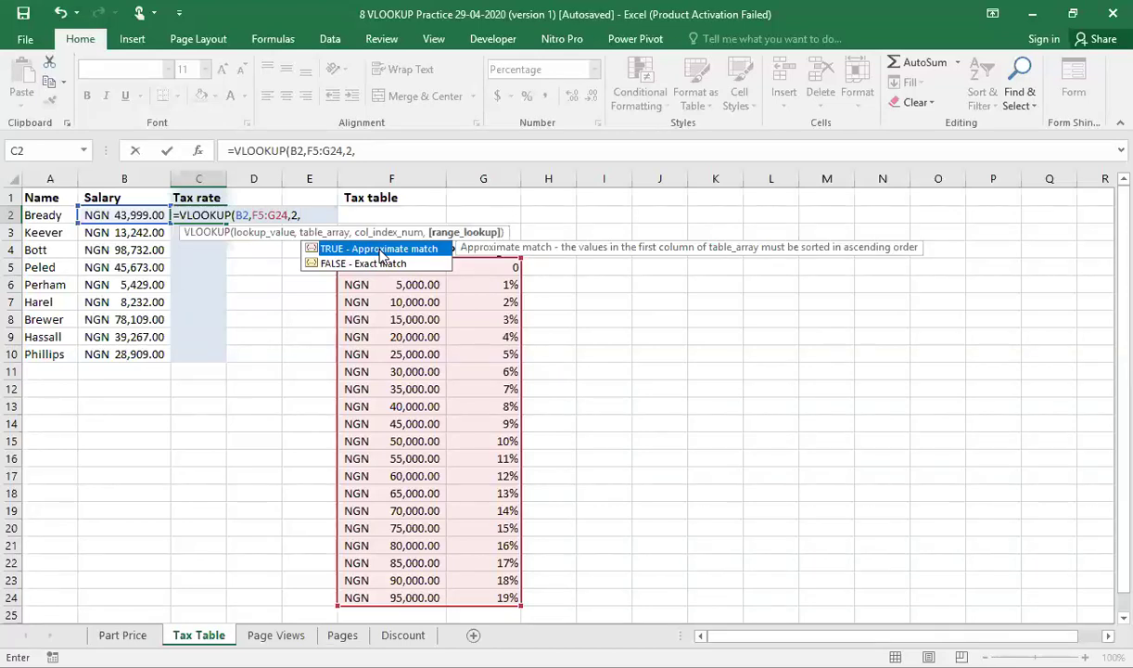
double_click(380, 254)
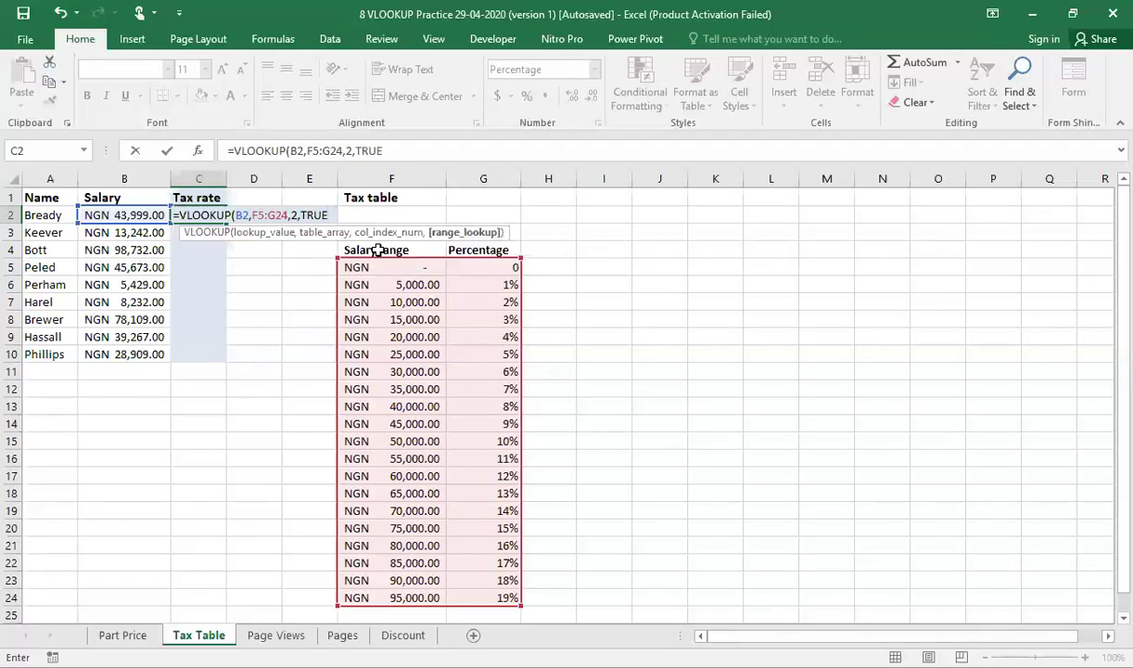
- Close and enter =VLOOKUP(B2,F5:G24,2,TRUE) in C2, which shows 8%
text())
key(Return)
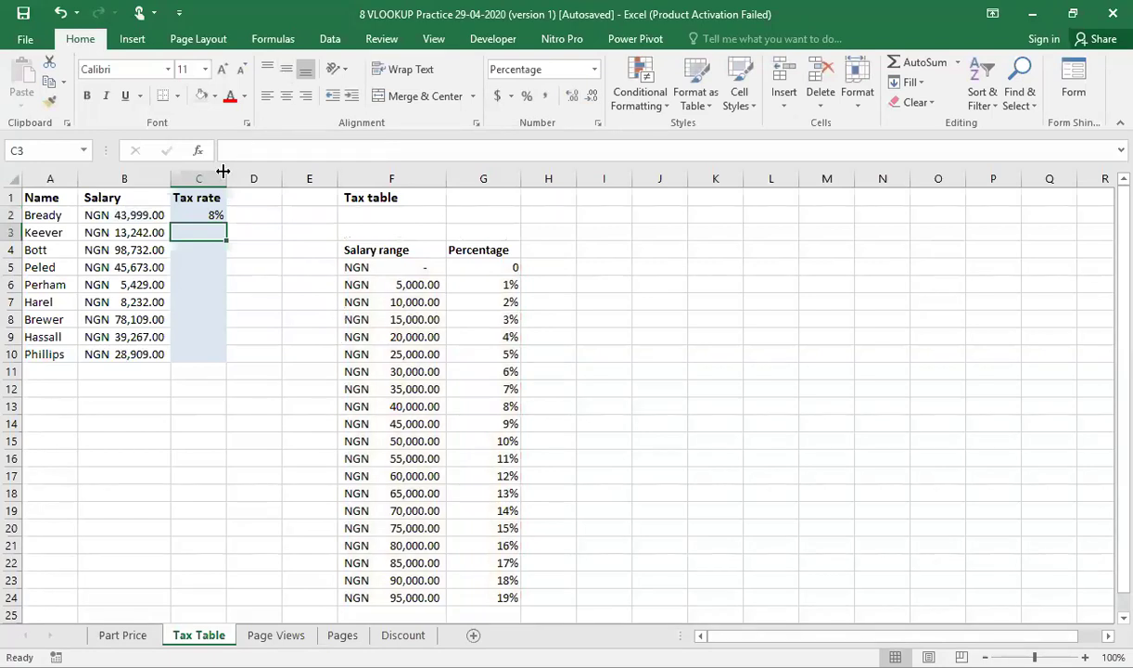
click(197, 213)
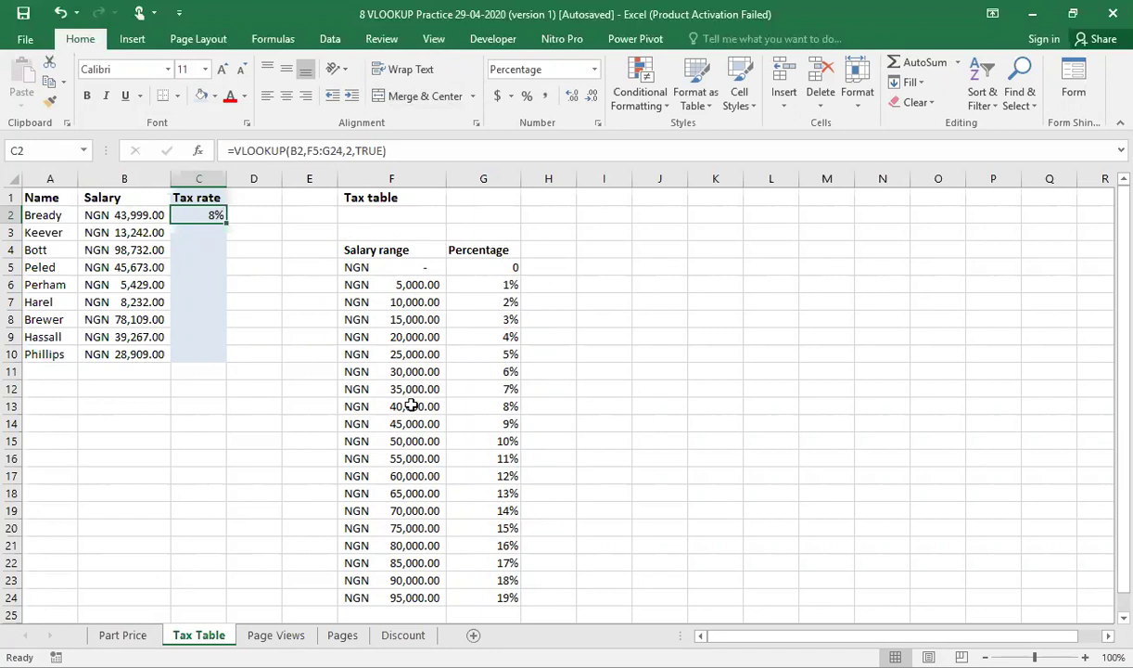
- Check the 40,000 (8%) and 45,000 (9%) brackets, then reopen C2's formula
click(491, 408)
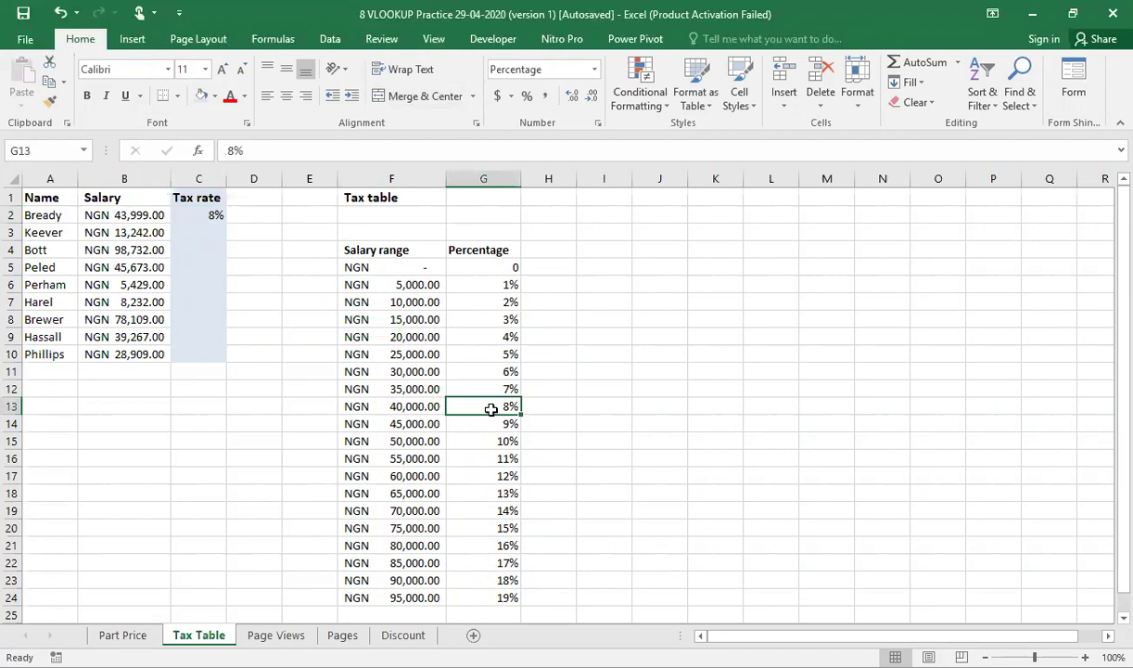
click(405, 406)
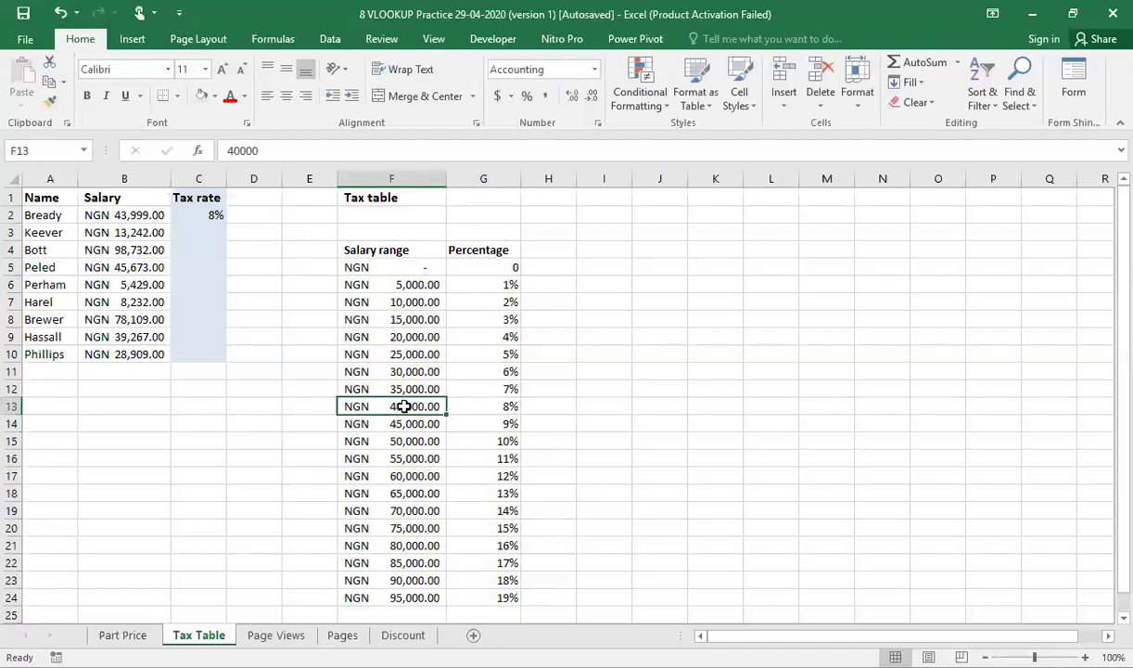
click(510, 424)
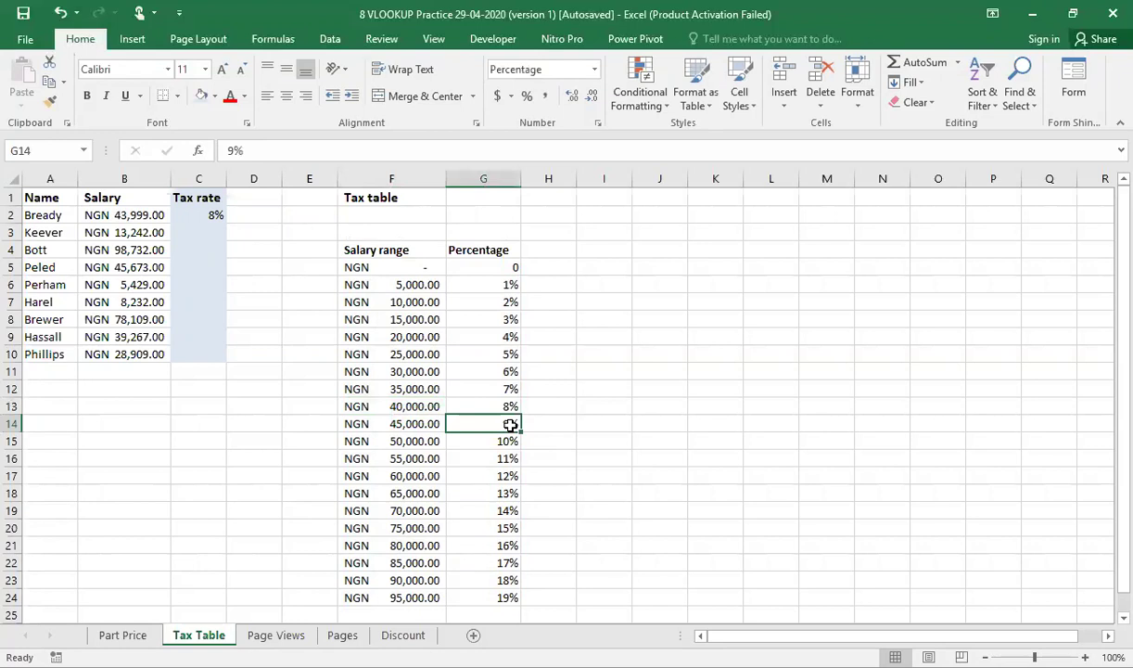
click(407, 424)
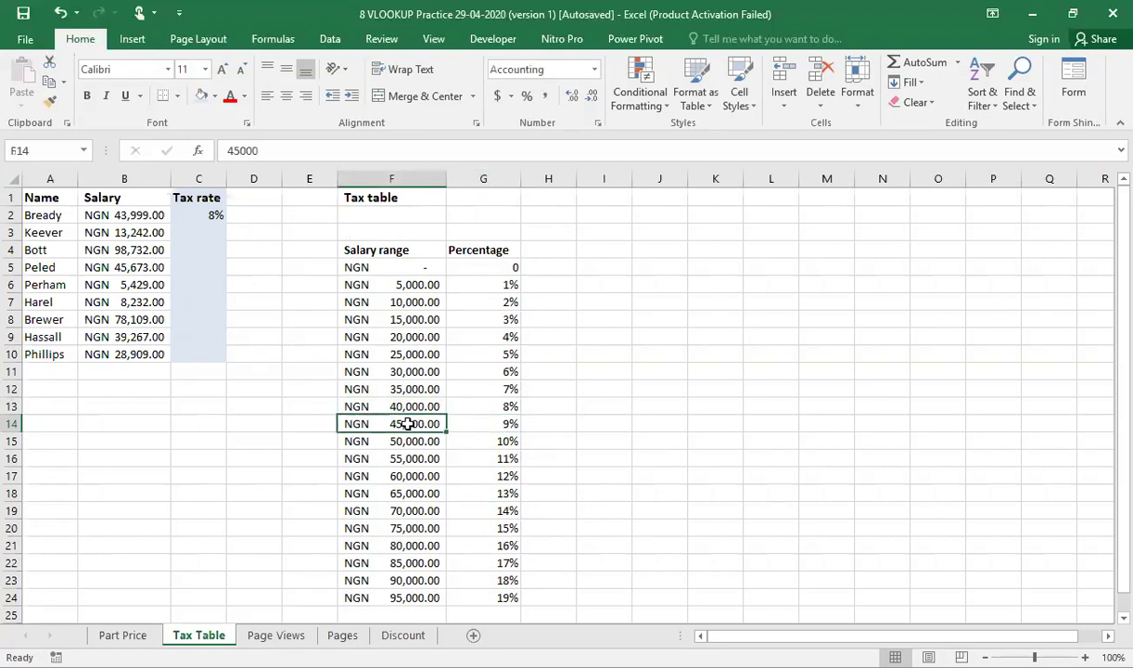
double_click(200, 216)
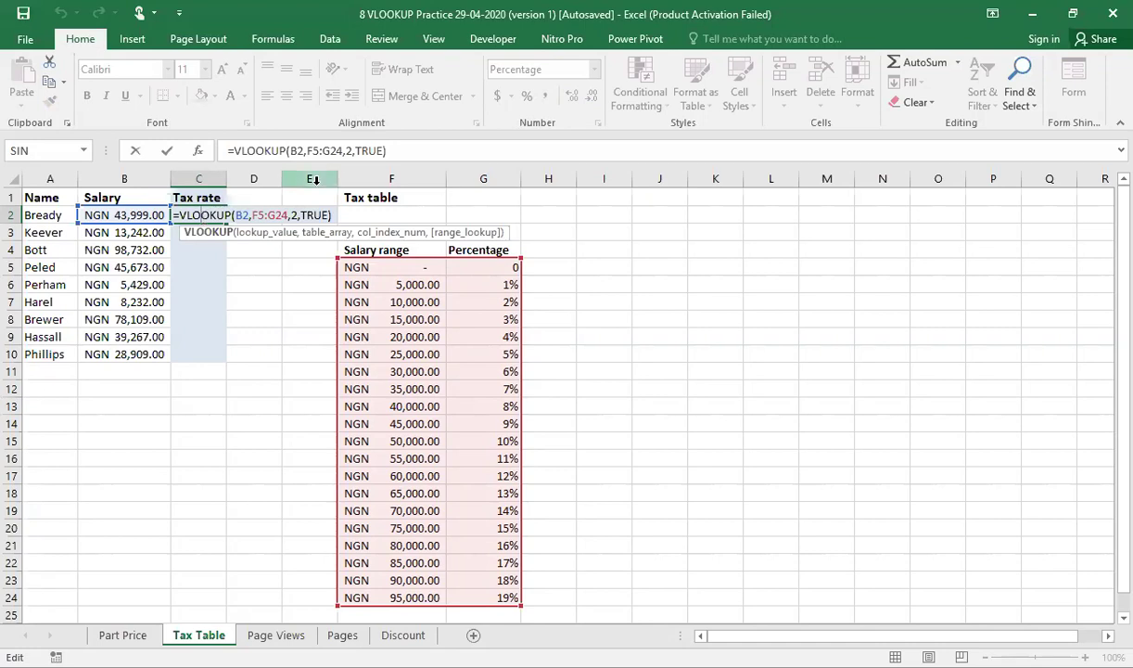
- Fill the C2 VLOOKUP formula down to C10
click(253, 214)
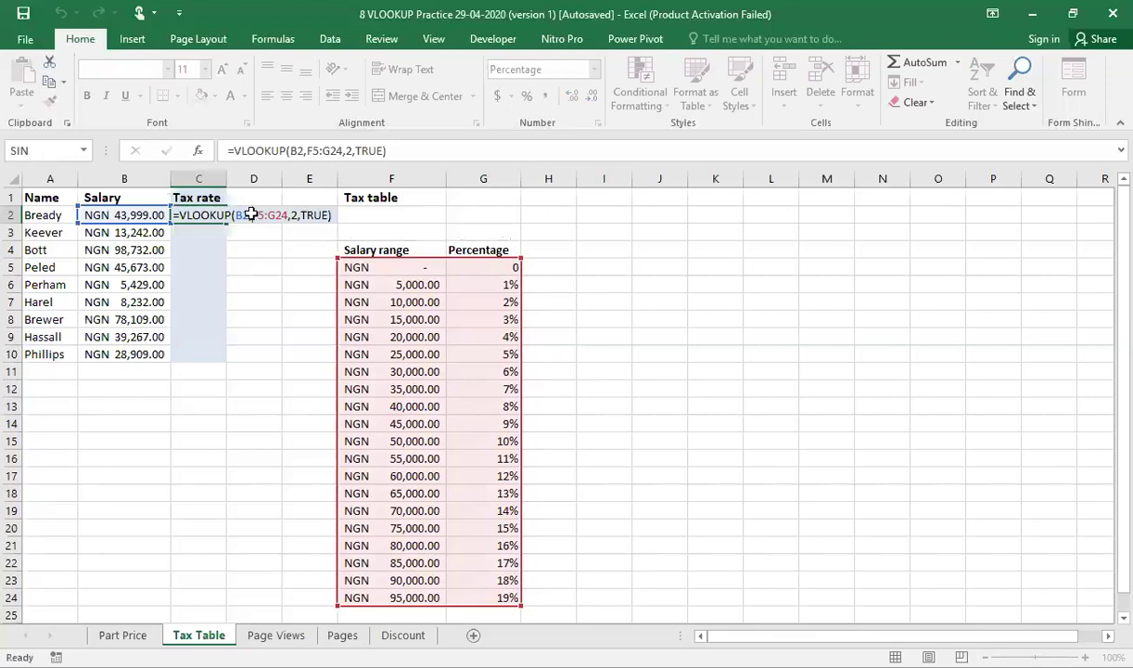
key(Escape)
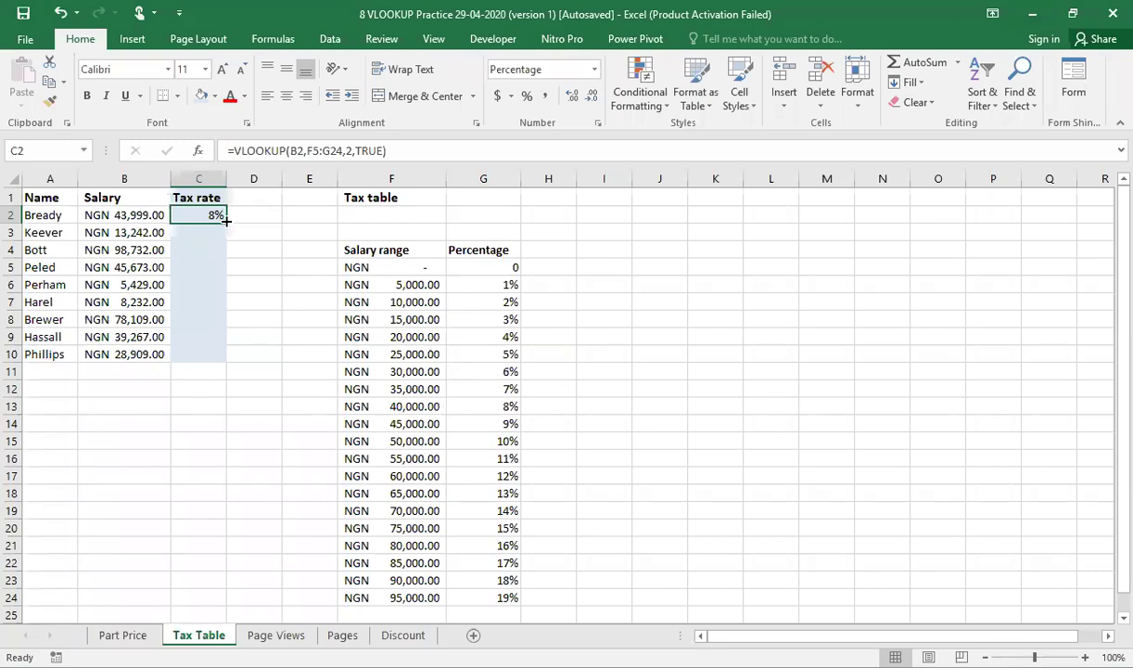
drag(225, 220, 211, 367)
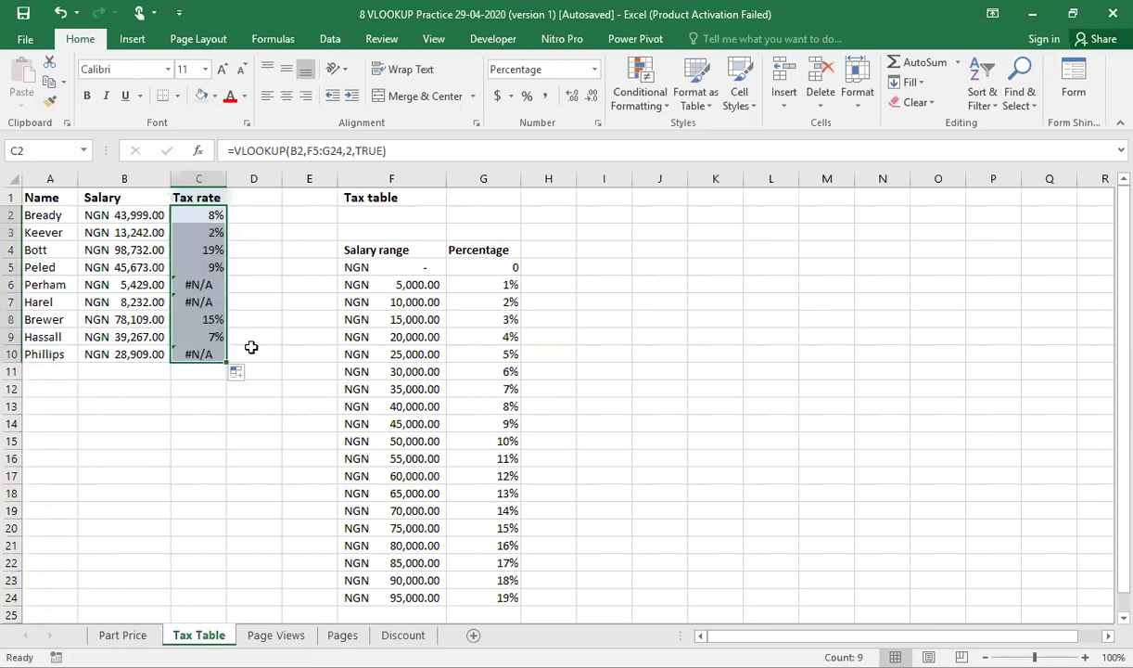
click(253, 249)
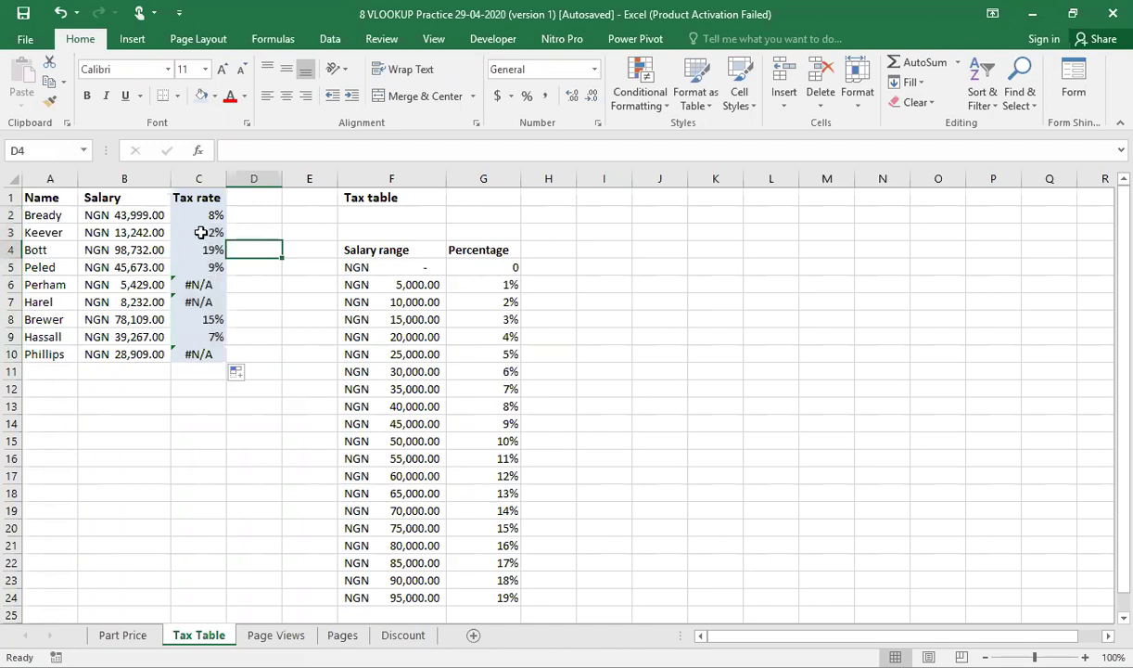
- Inspect C3 through C10 to see the shifting table ranges and #N/A errors
click(200, 232)
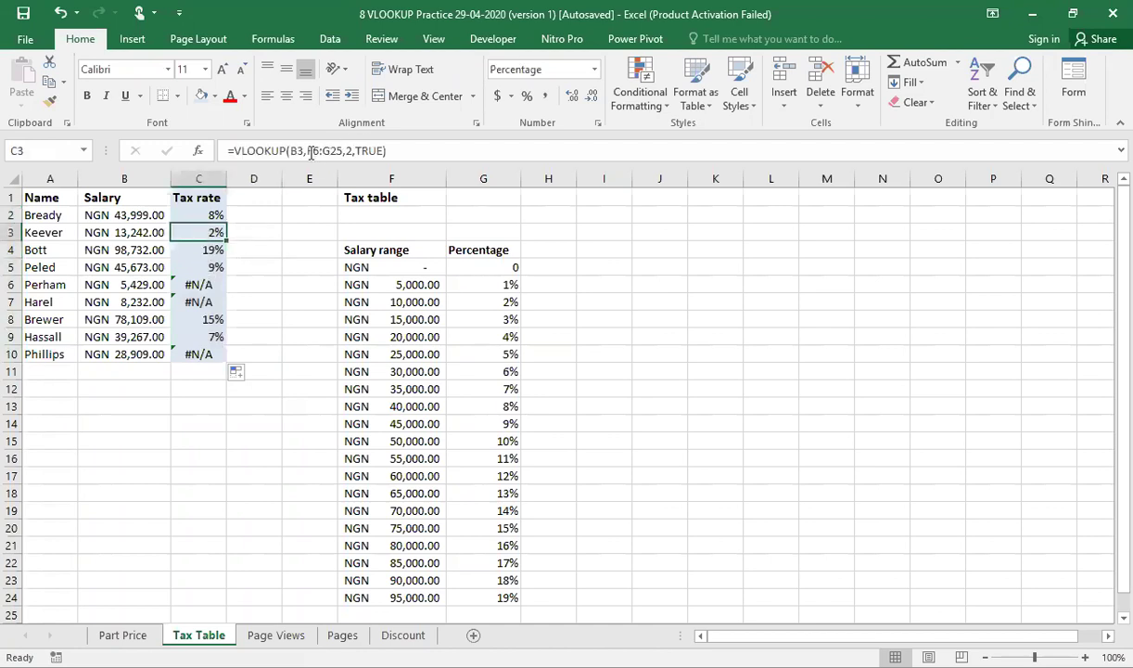
click(202, 248)
click(199, 265)
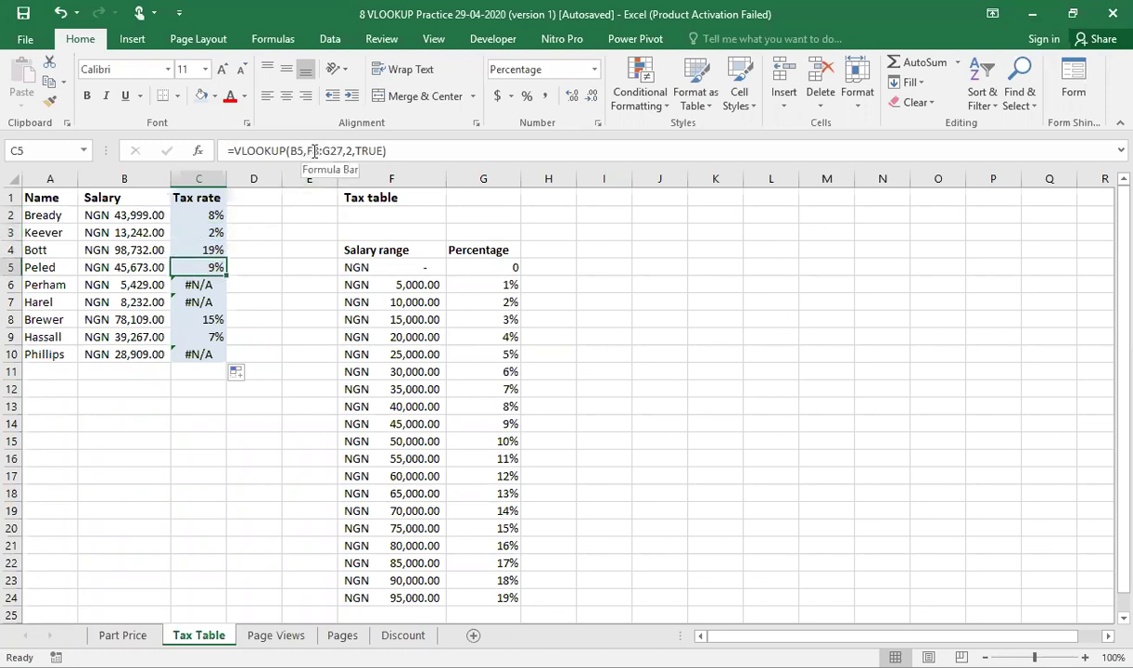
click(206, 284)
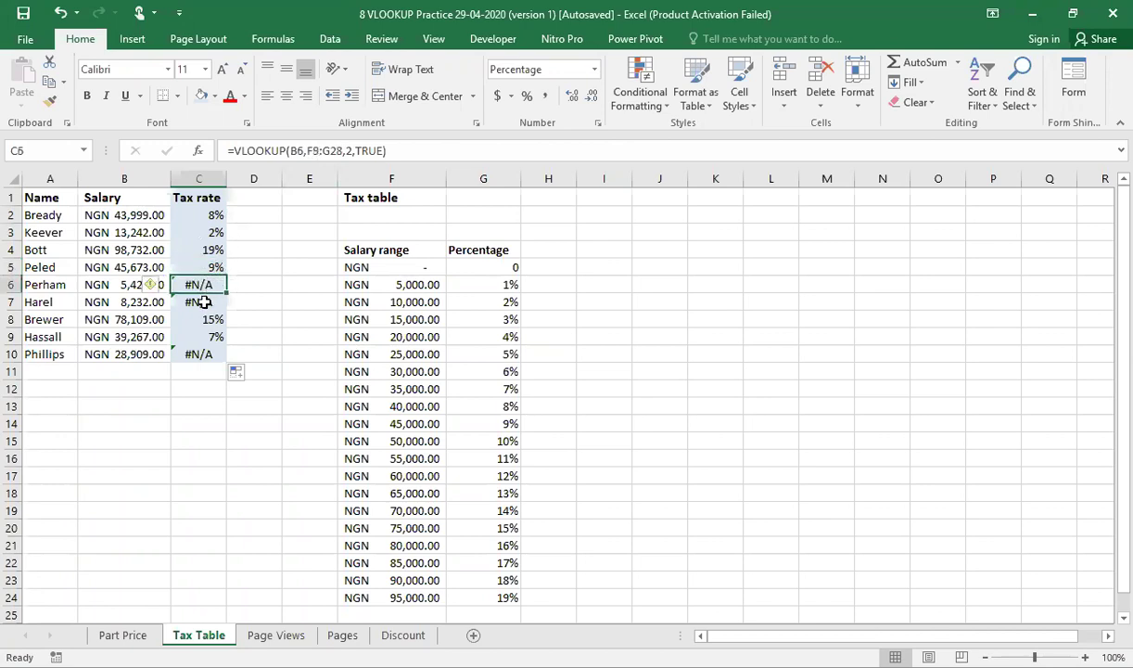
click(203, 301)
click(204, 319)
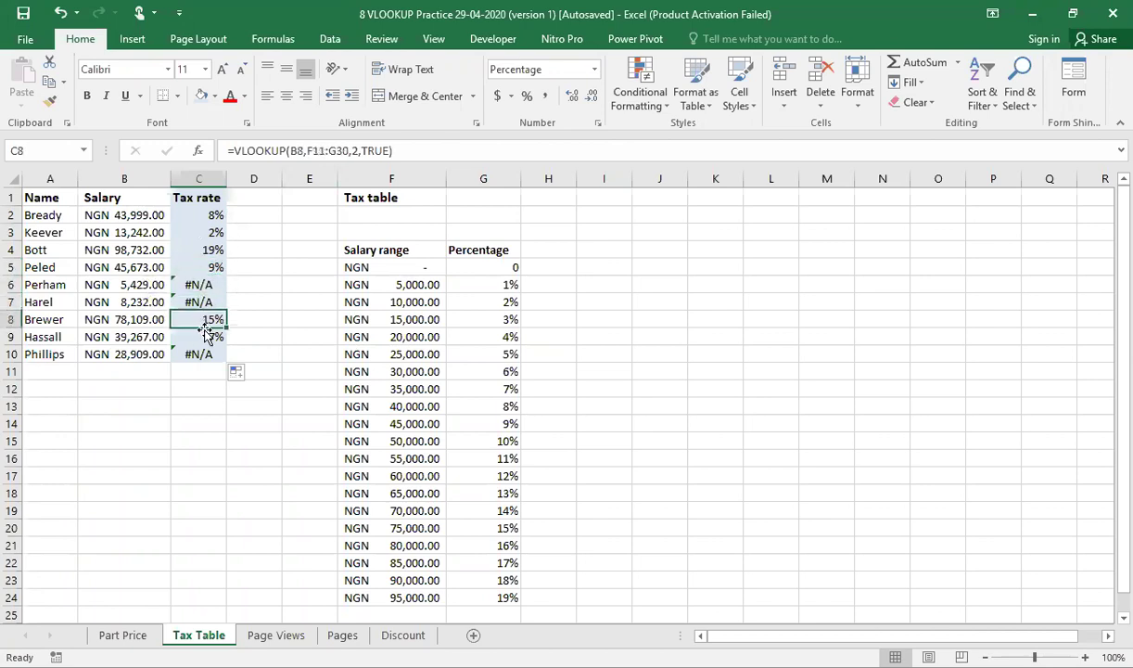
click(203, 337)
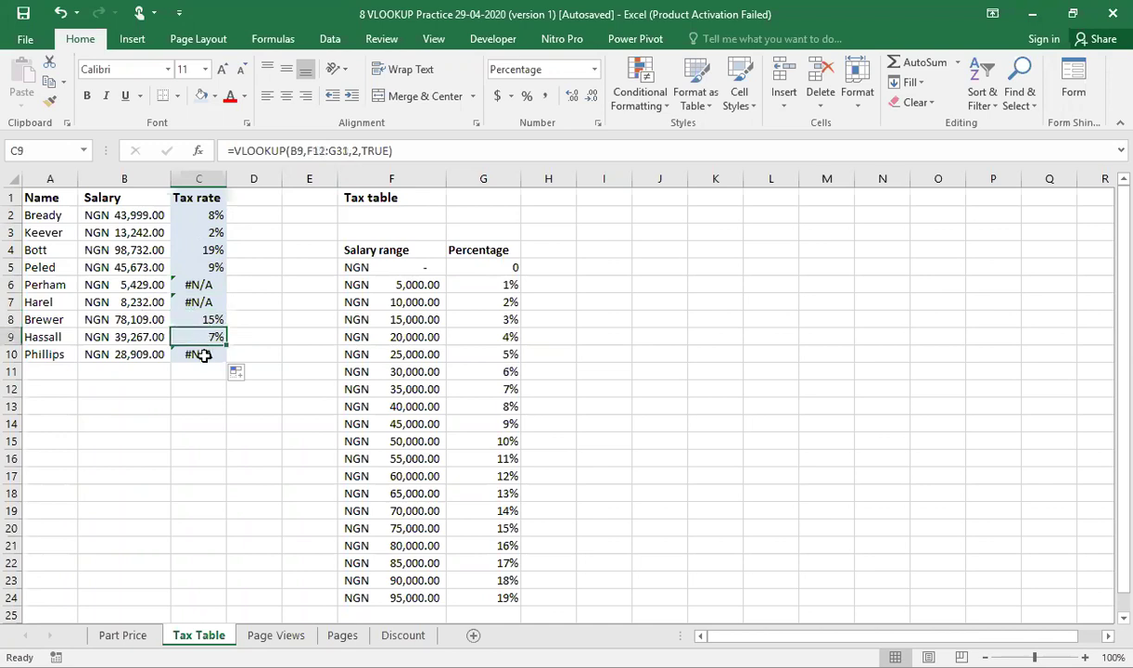
click(204, 354)
click(210, 213)
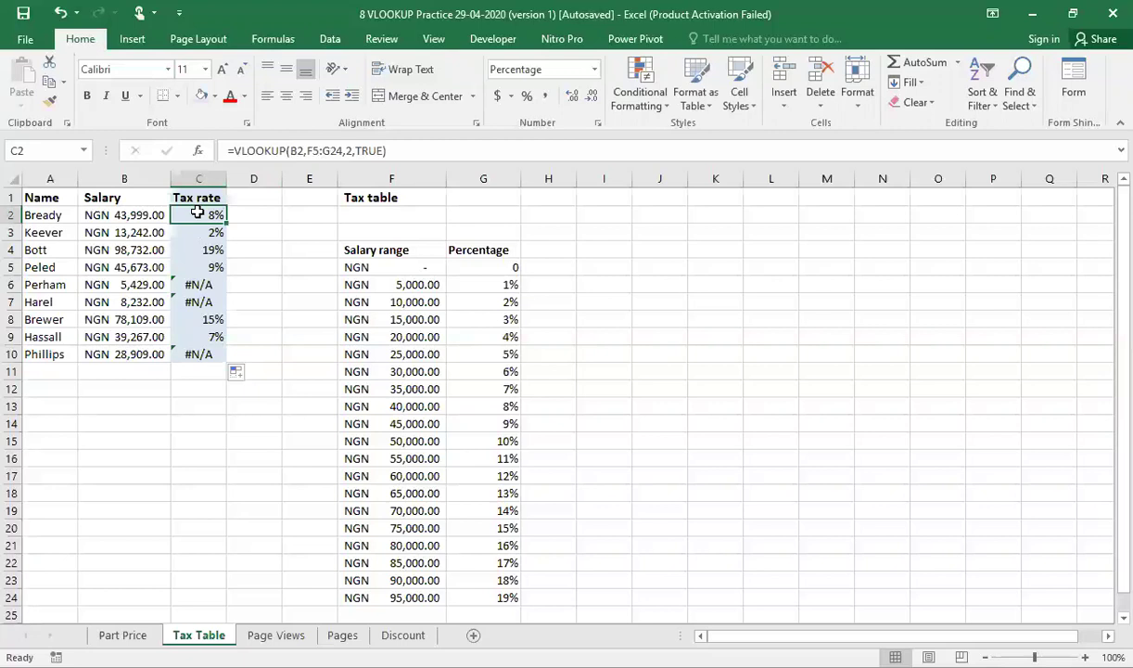
- Edit C2's table range into the absolute reference $F$5:$G$24
double_click(197, 211)
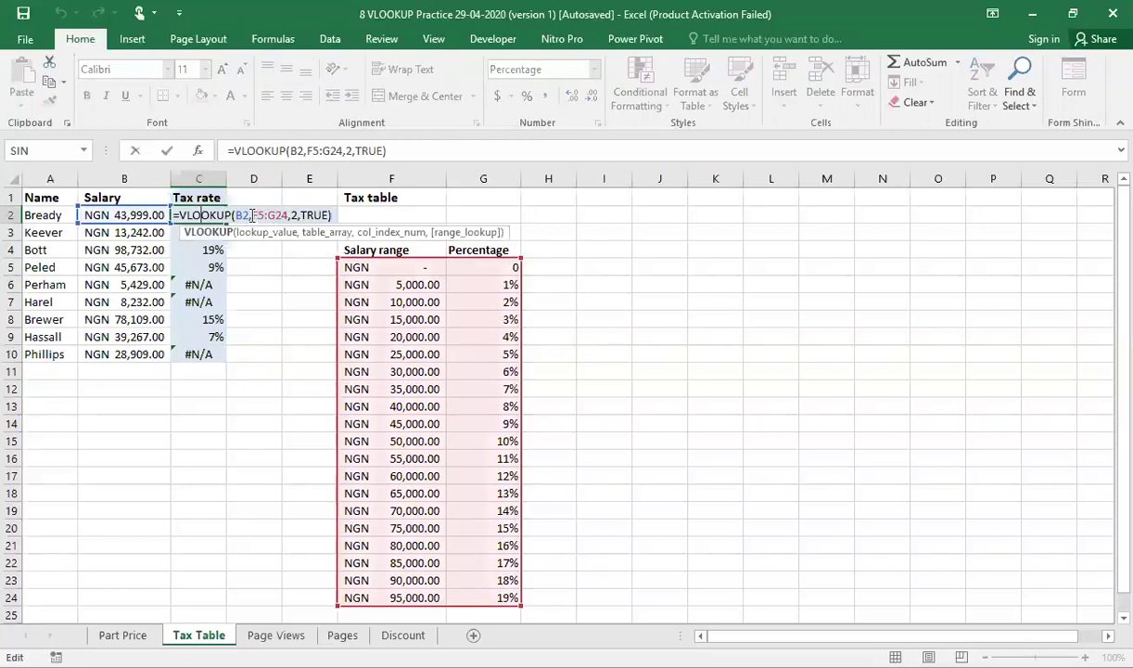
click(250, 215)
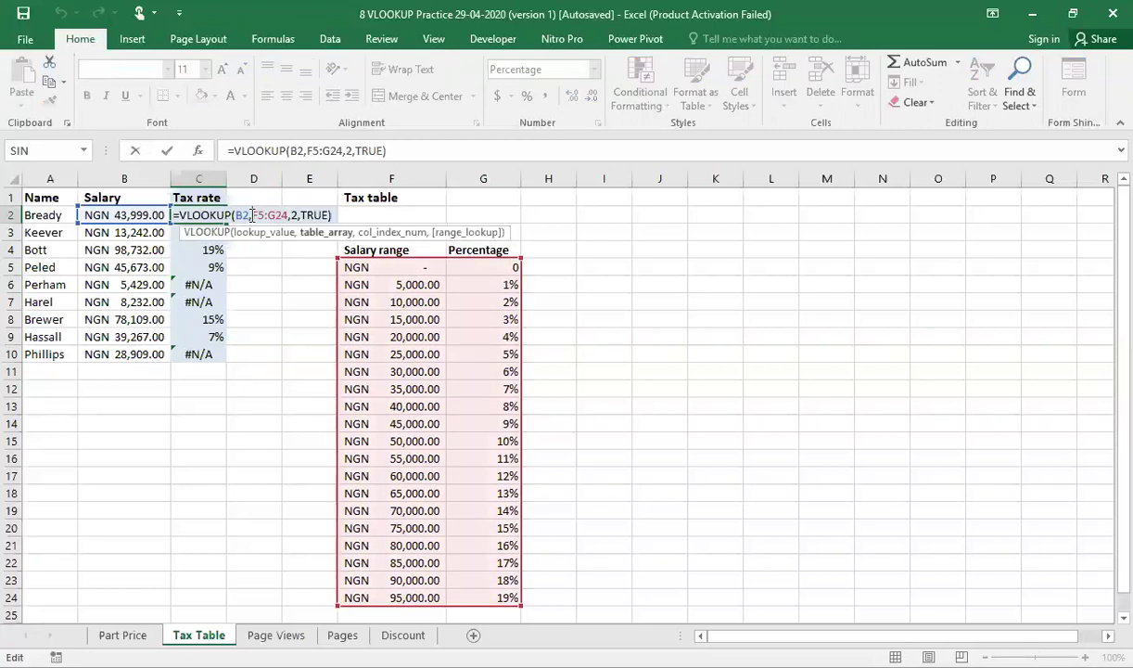
text($F)
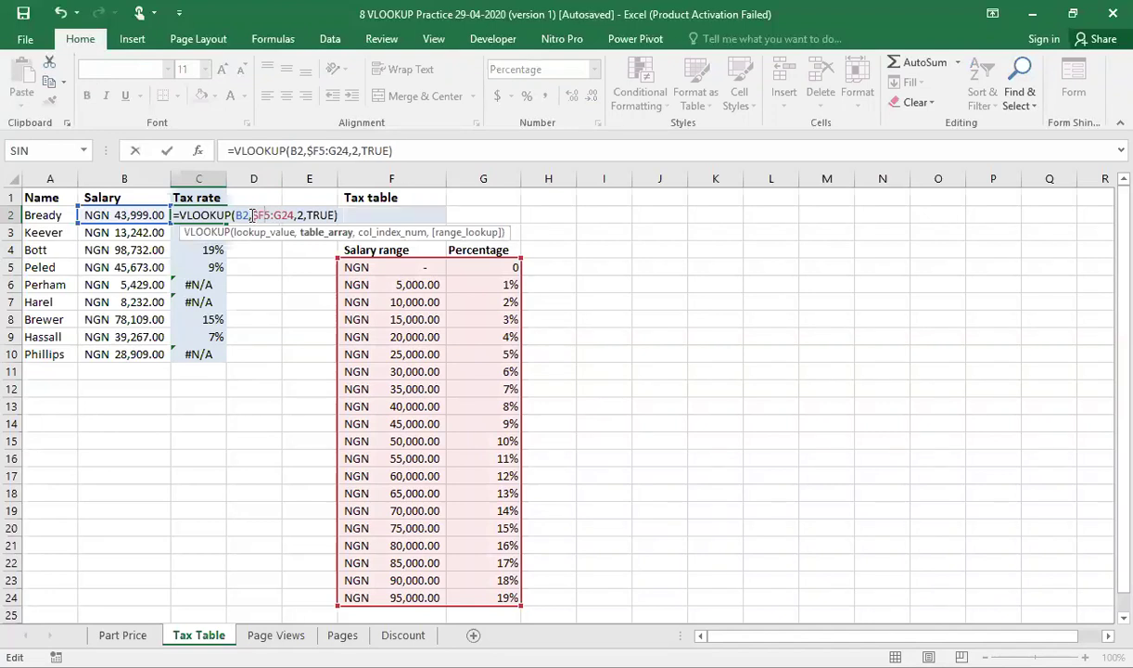
text($)
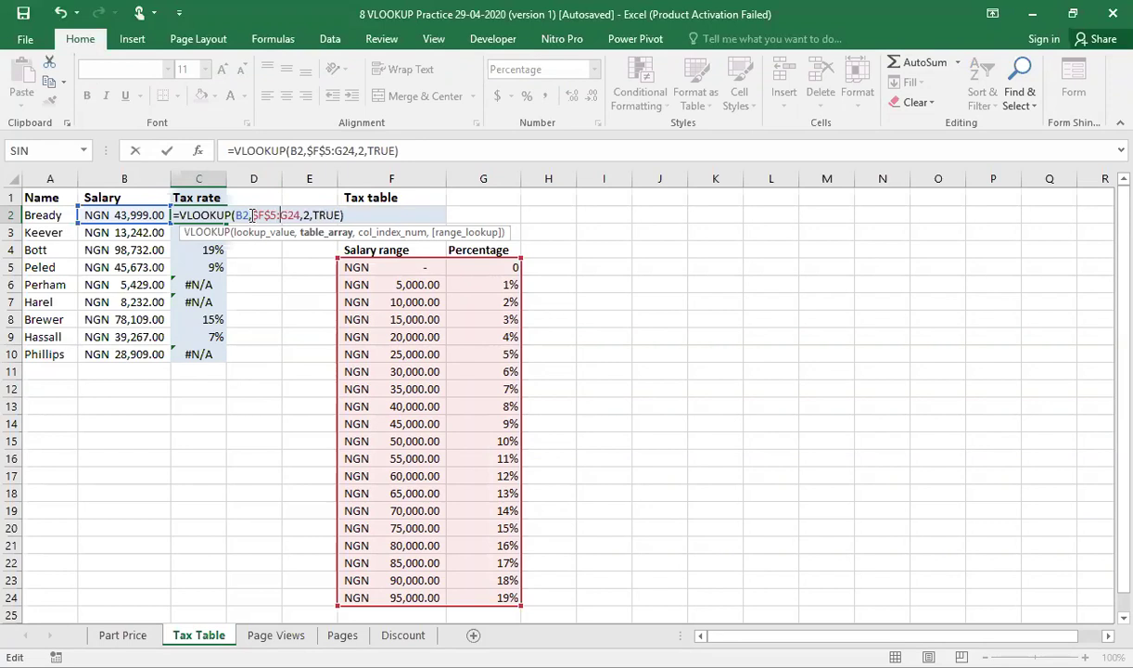
key(Right)
key(Right)
text($)
key(Right)
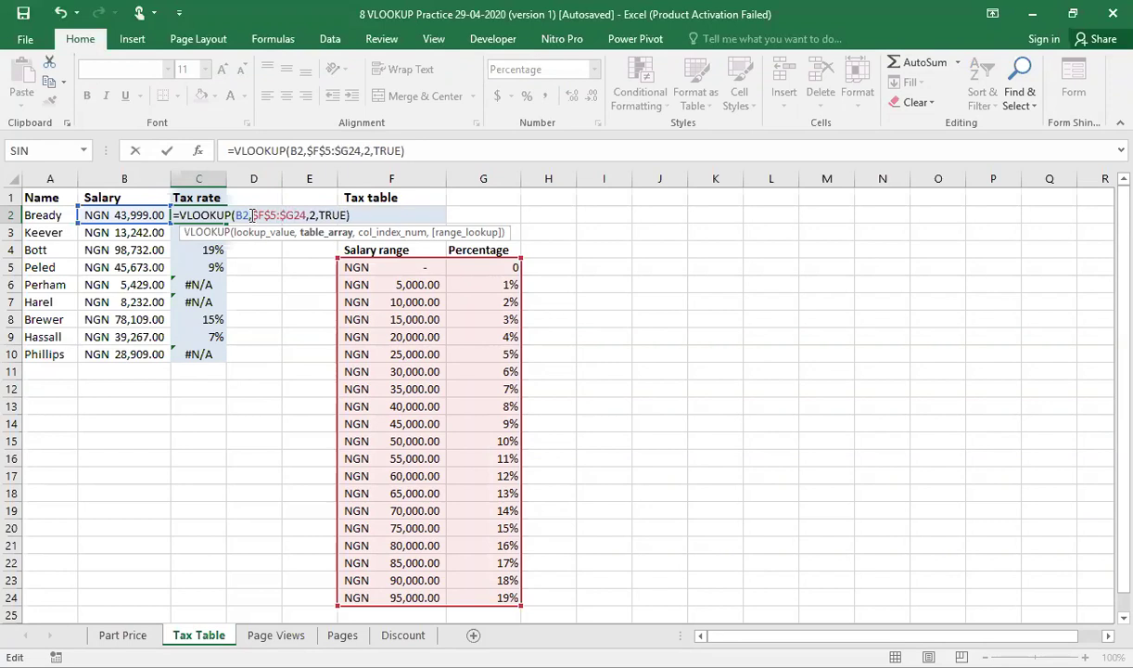
text($)
- Commit the absolute-range formula in C2 and fill it down to C10
key(Return)
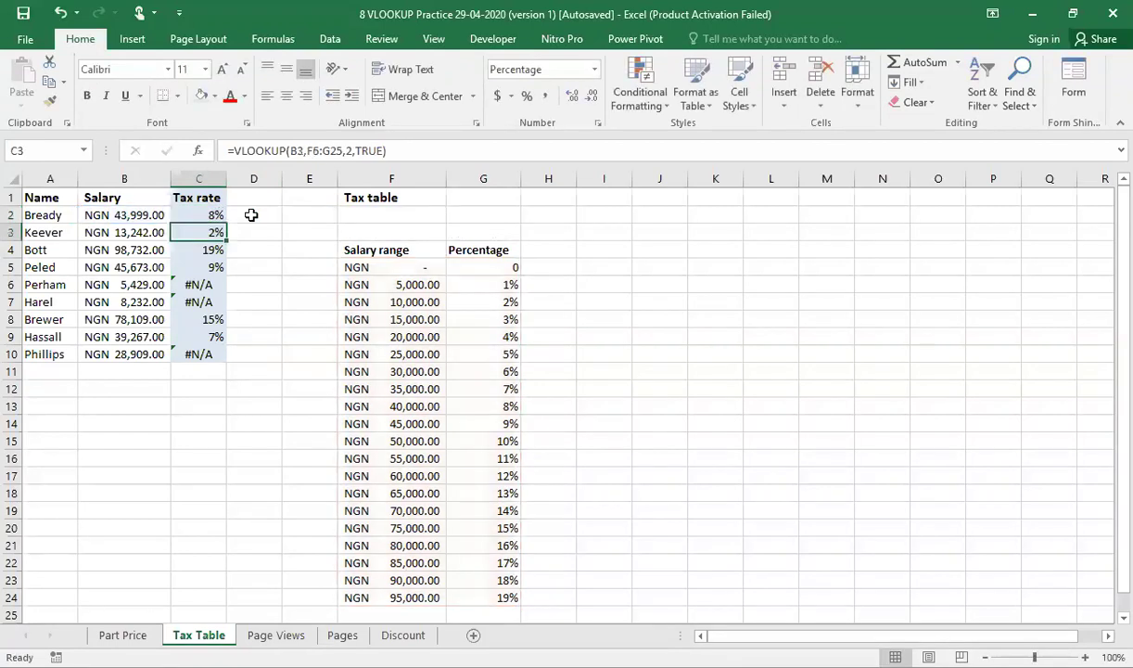
click(217, 215)
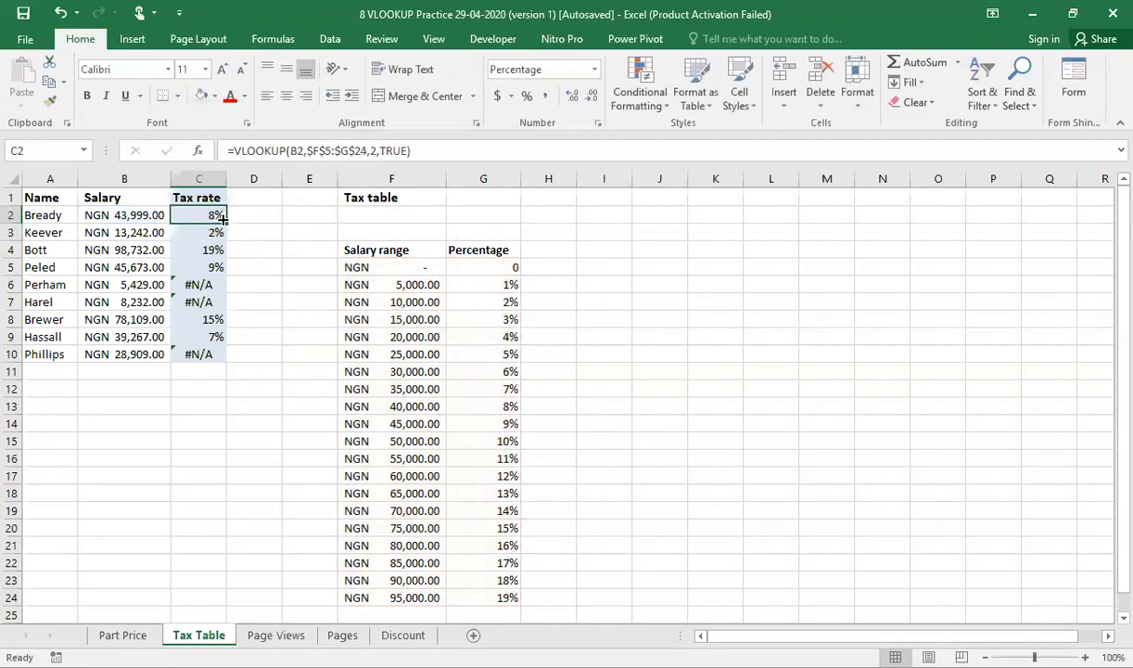
drag(225, 222, 226, 361)
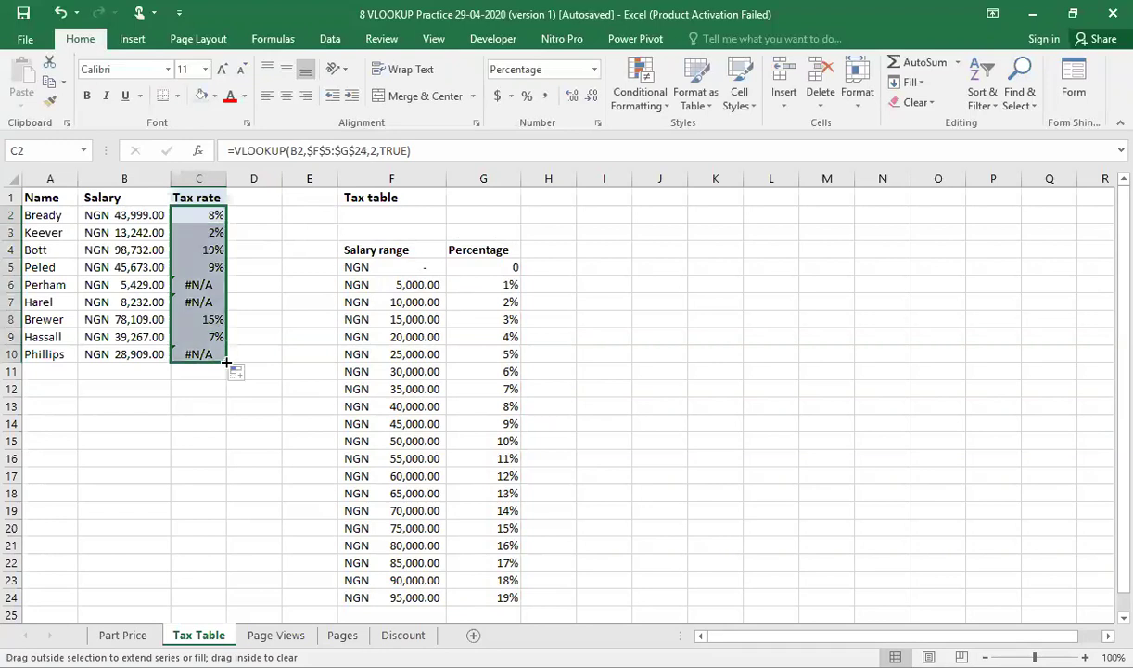
click(283, 321)
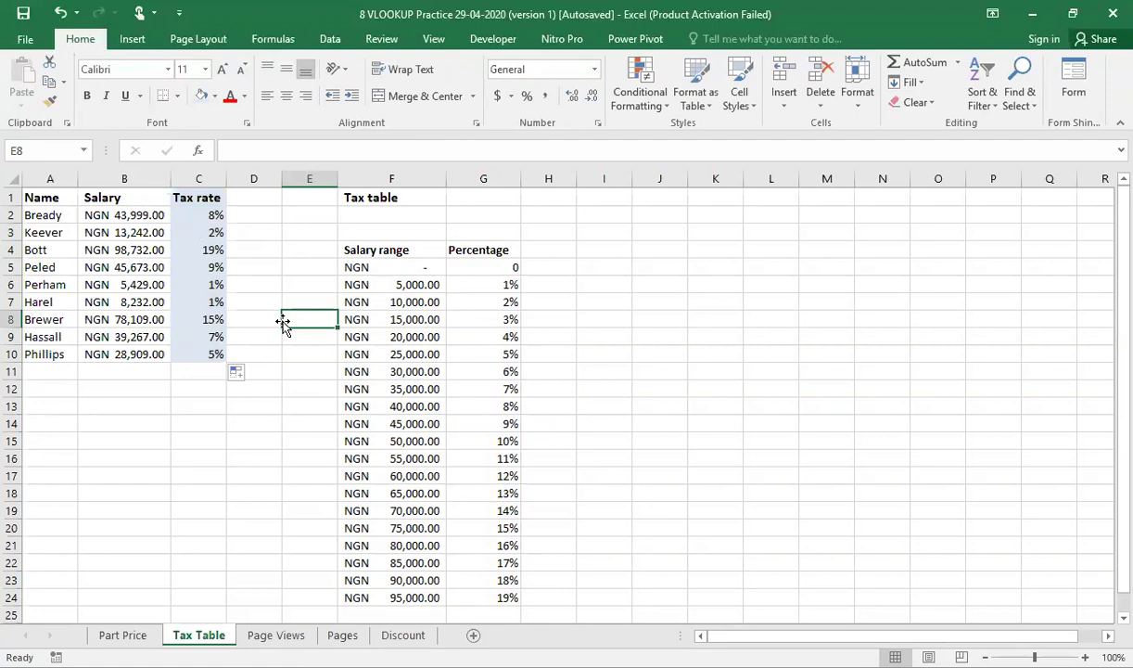
- Verify B3's salary against the 10,000 and 15,000 brackets and C3, C4's locked range
click(126, 235)
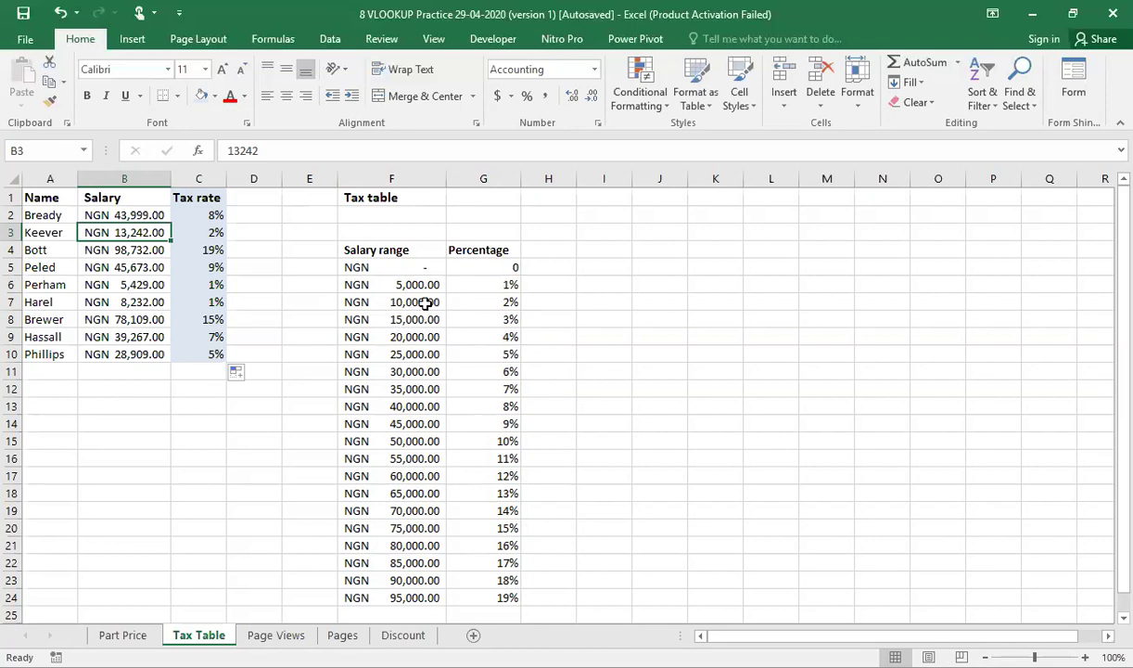
click(422, 302)
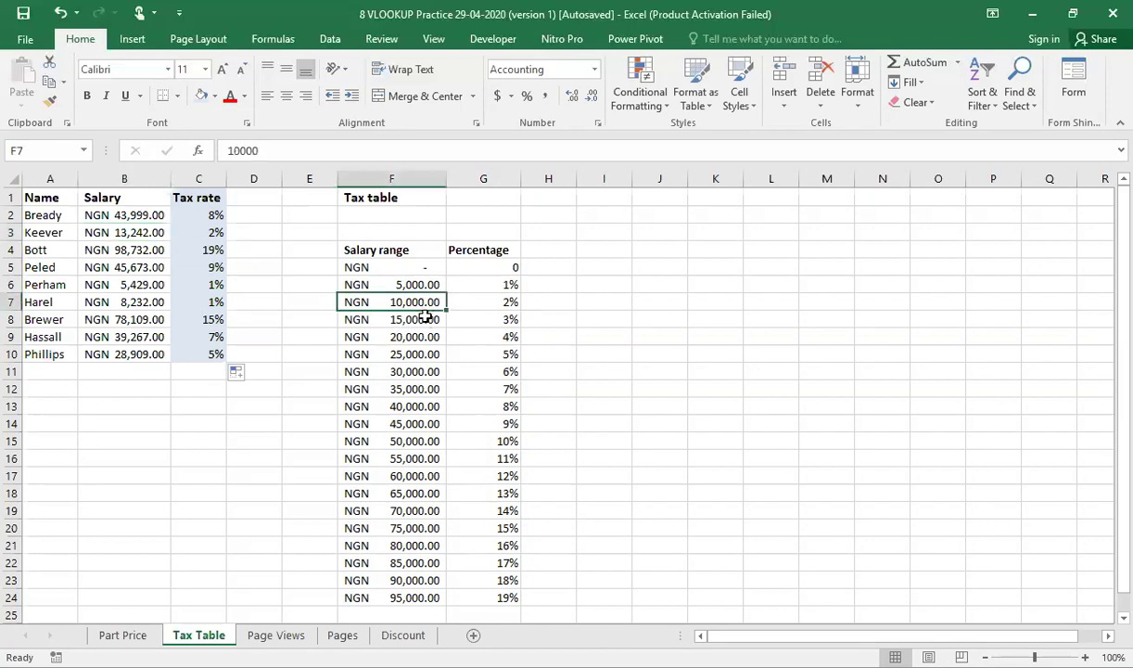
click(408, 319)
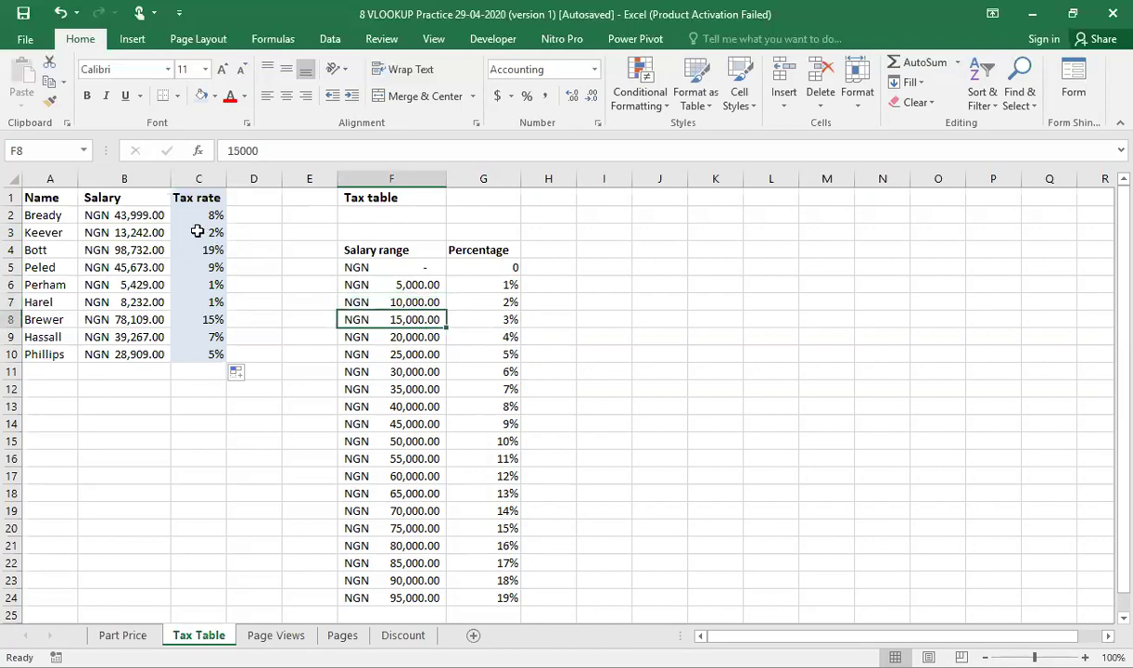
click(198, 232)
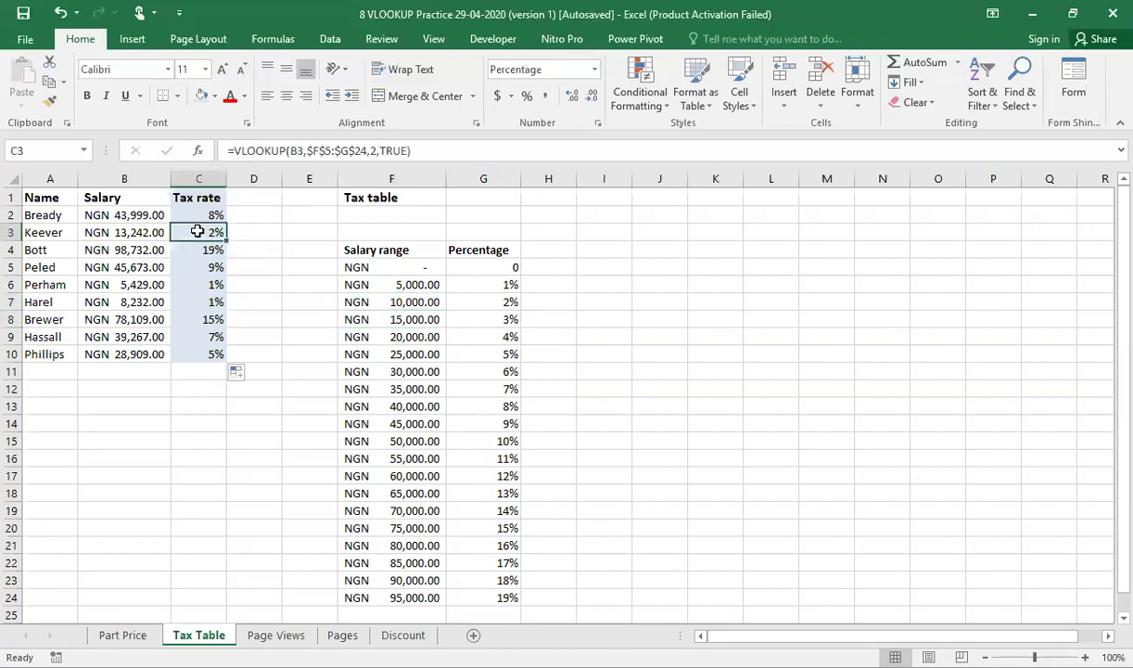
click(202, 249)
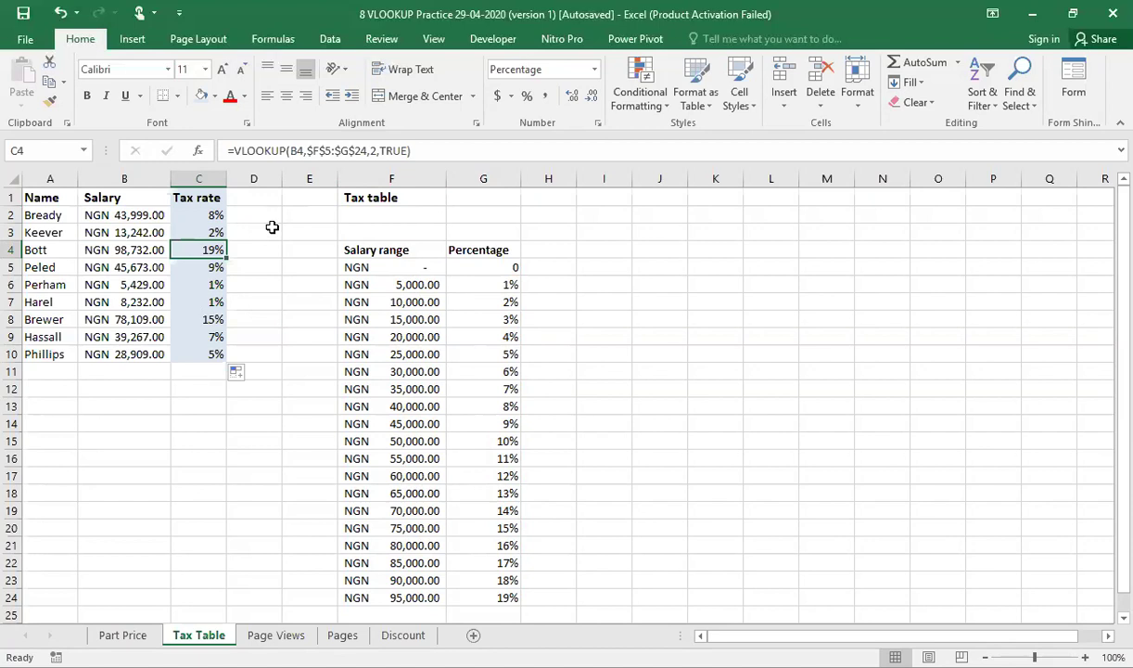
click(154, 232)
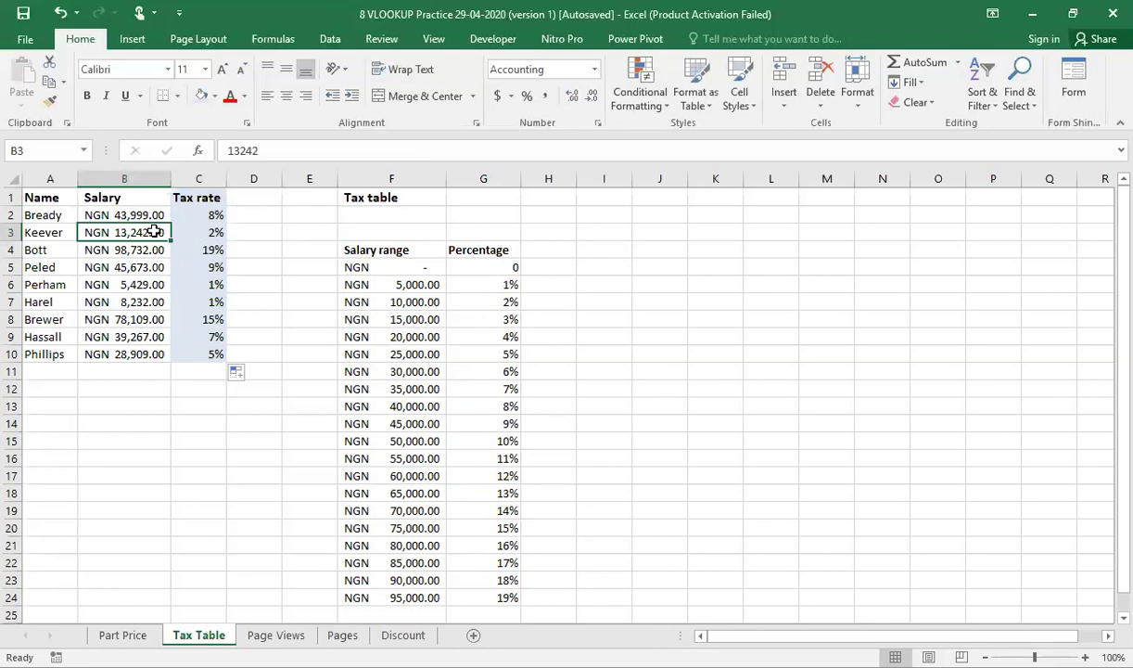
click(214, 214)
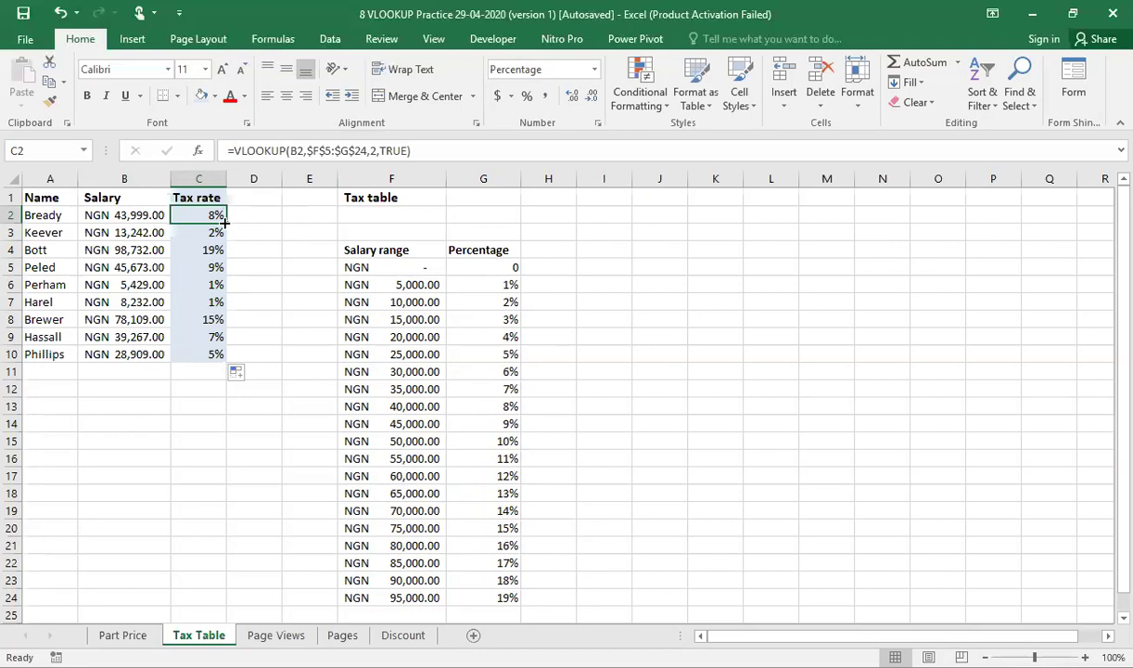
click(268, 282)
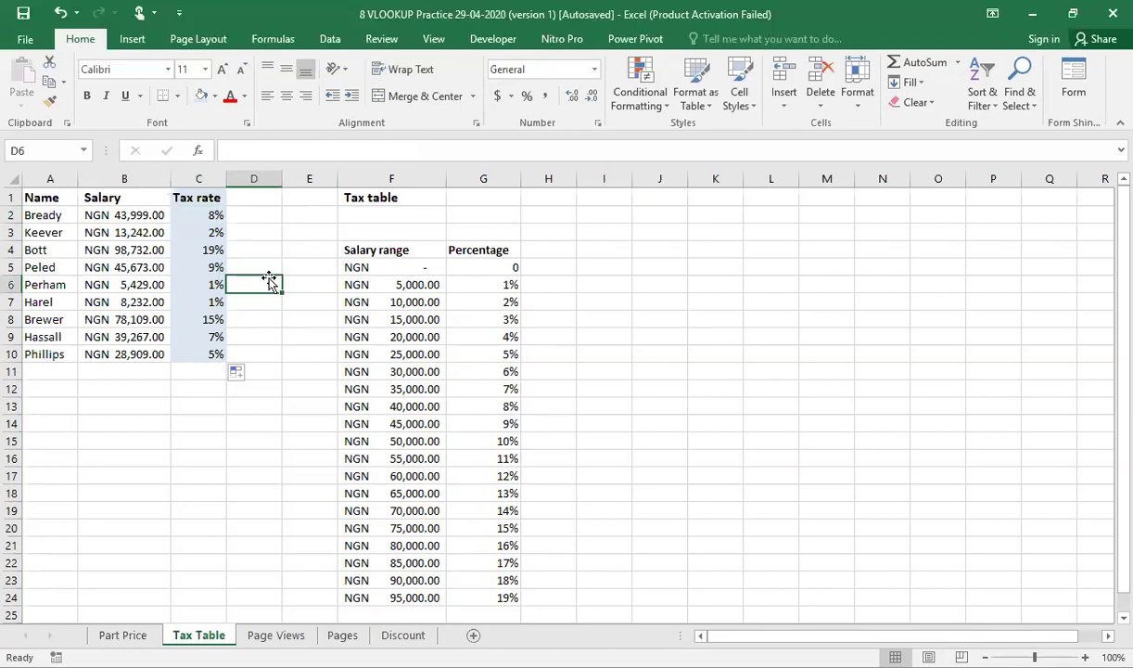
- Review the tax table and C2's formula without changing it, ending on cell D1
click(256, 199)
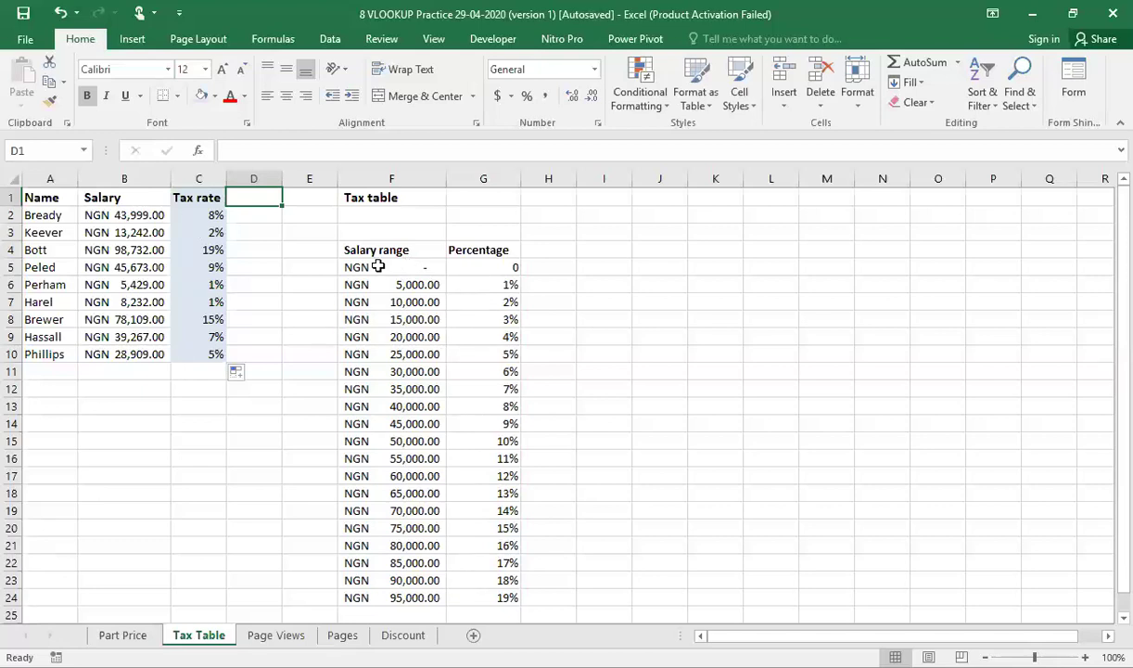
drag(364, 266, 508, 597)
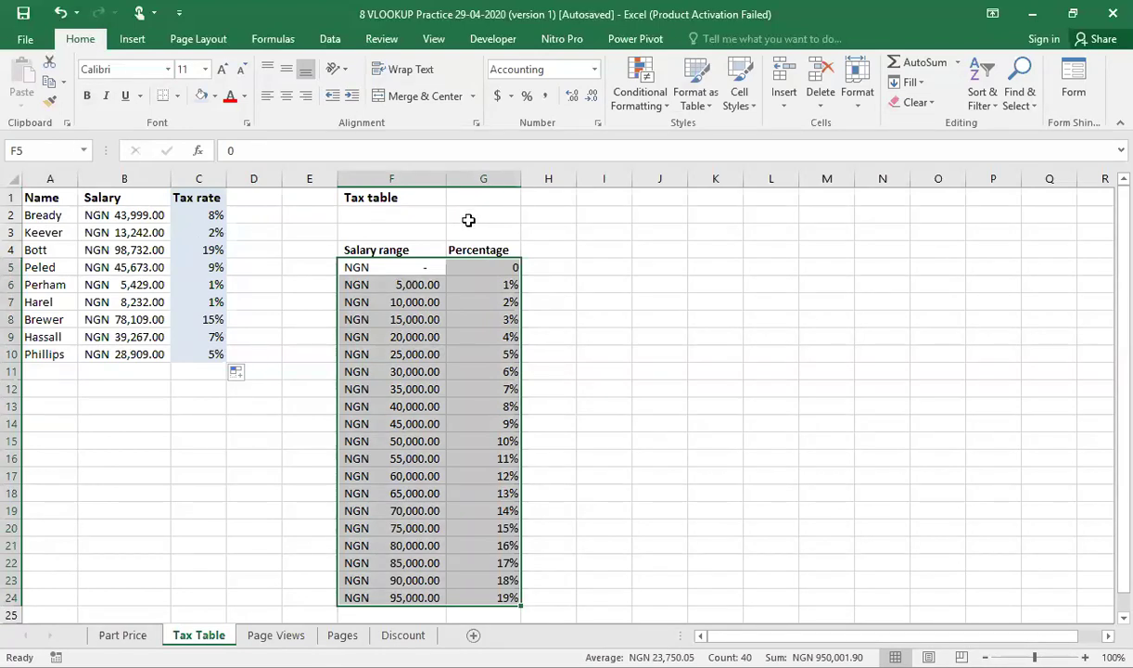
click(210, 215)
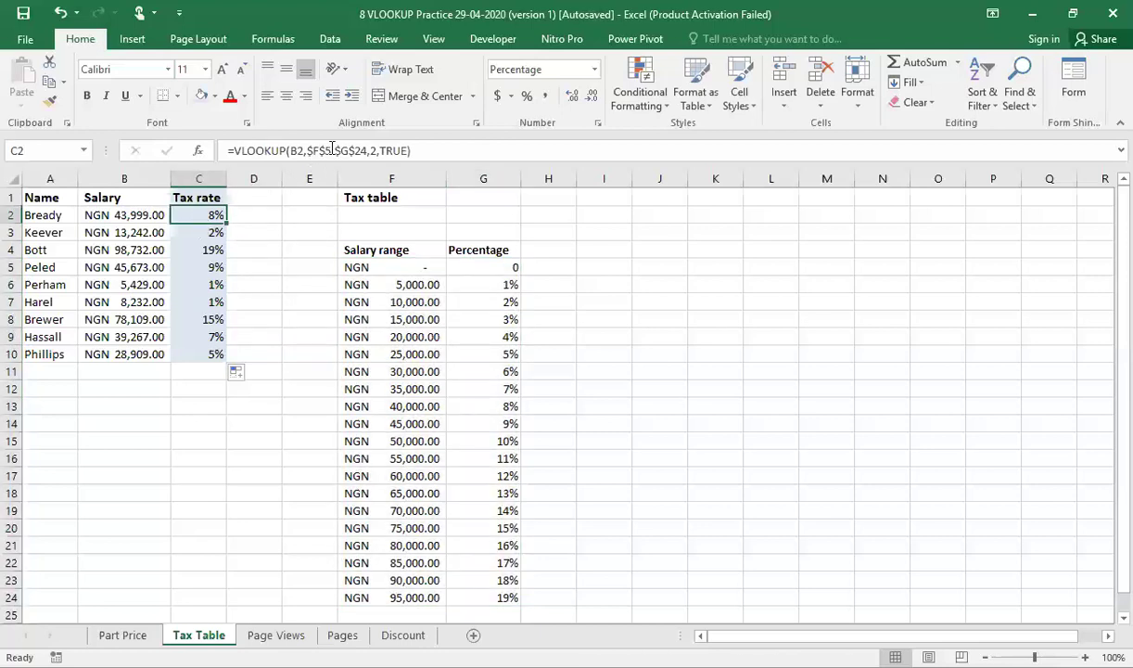
double_click(192, 214)
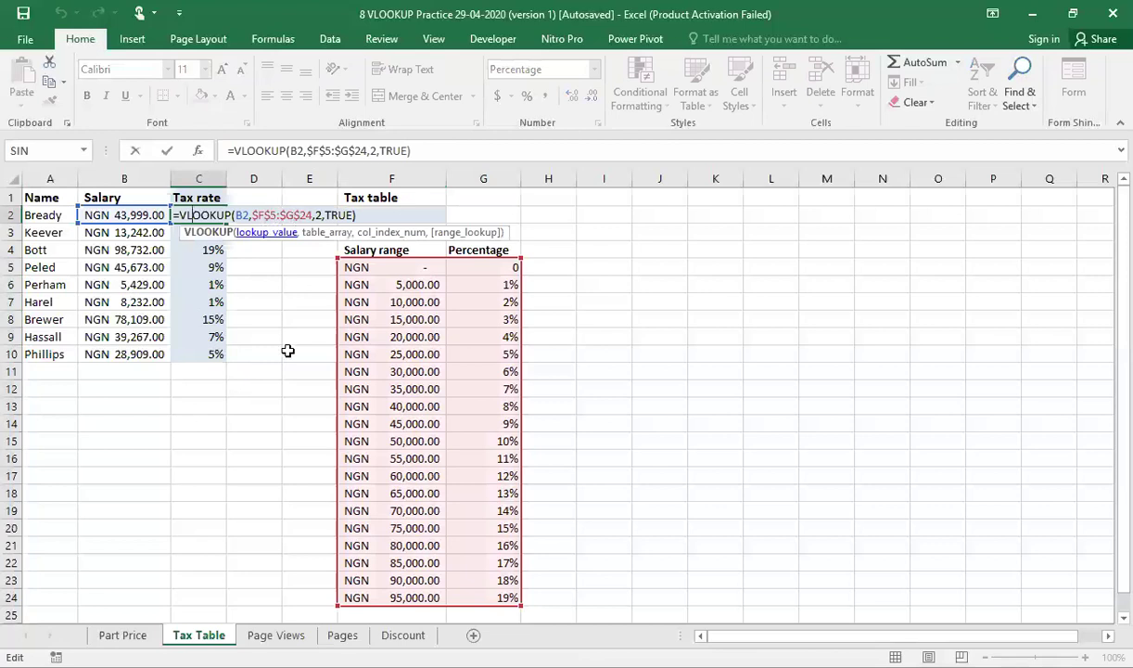
key(Escape)
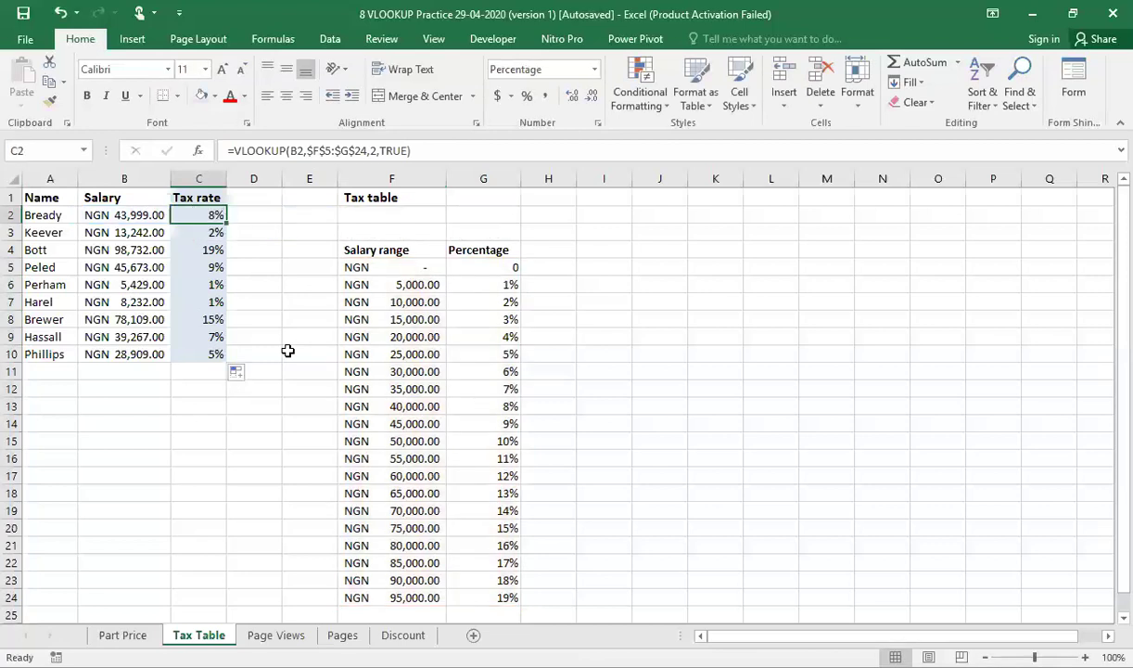
click(256, 198)
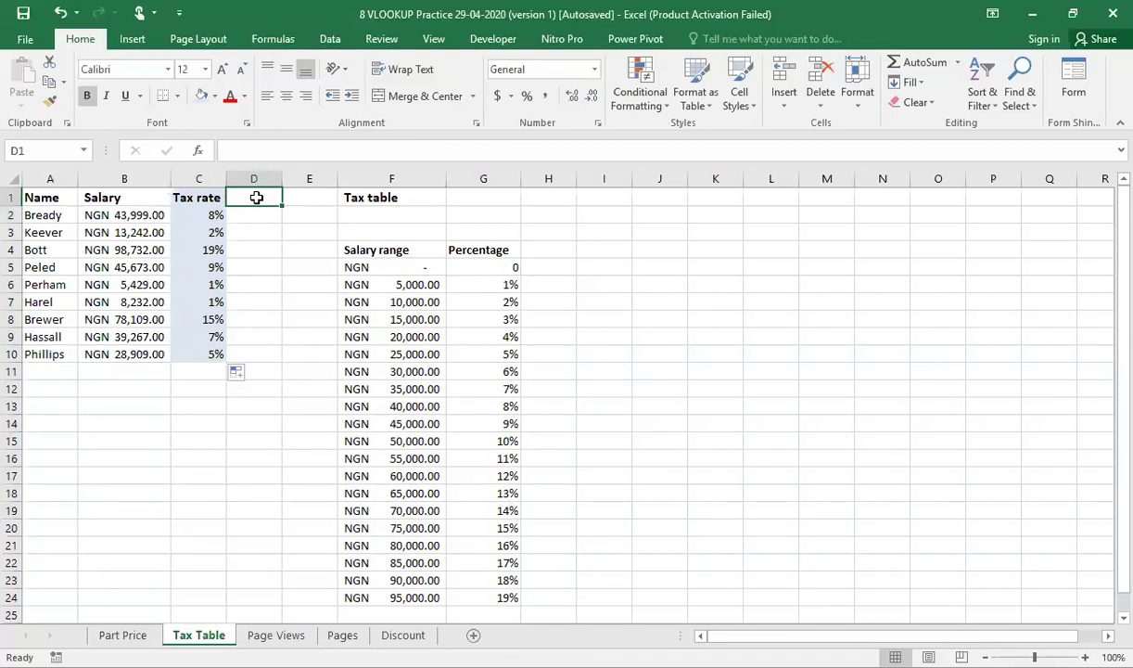
- Enter the heading 'Tax Rate 2' in D1 and autofit column D
text(Tax)
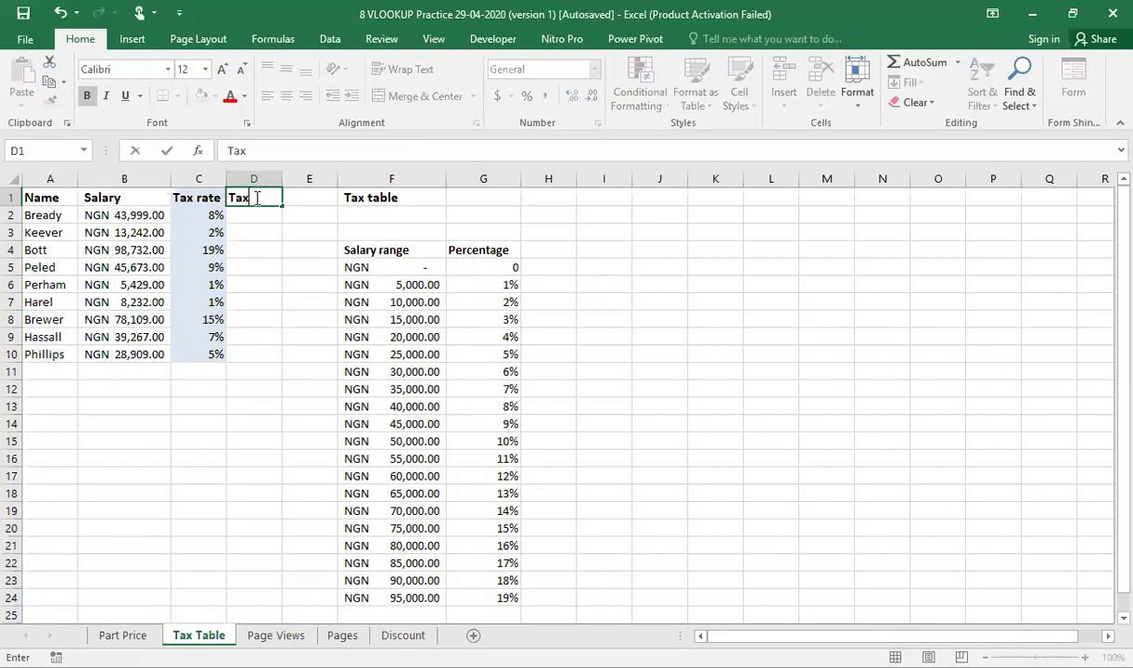
text( Rate 2)
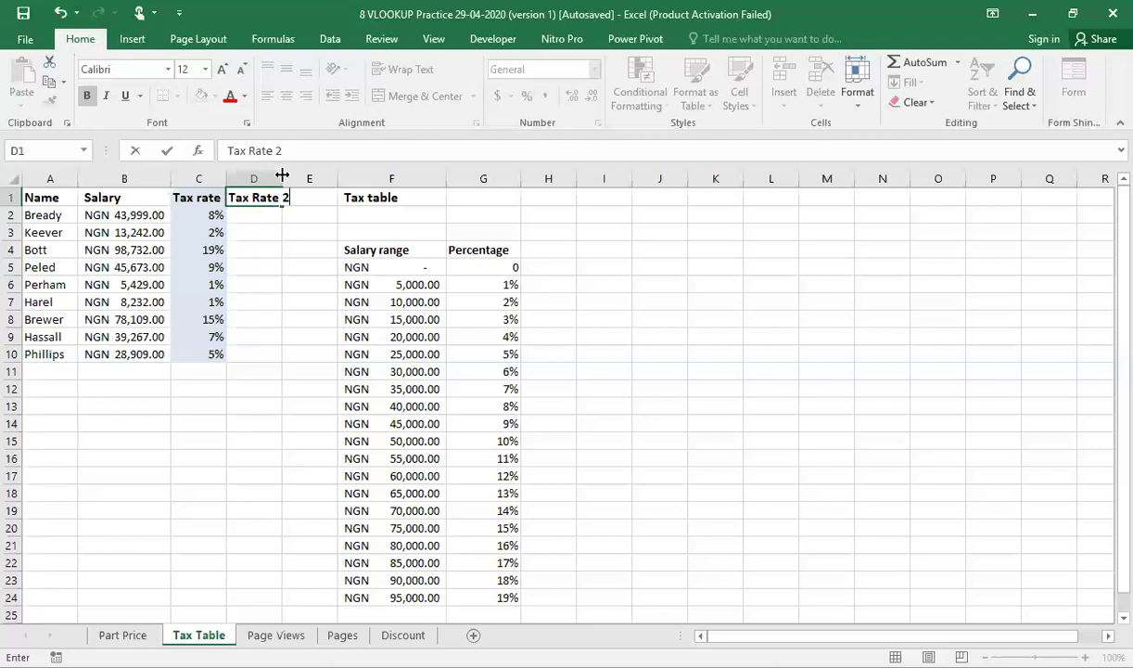
double_click(282, 175)
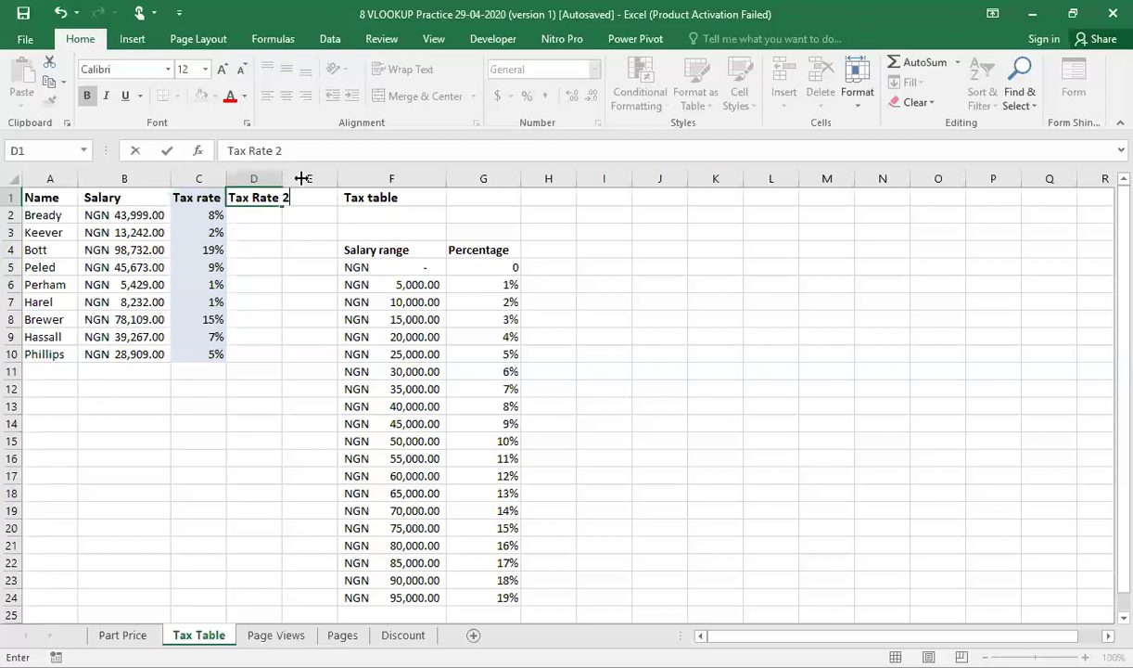
click(303, 247)
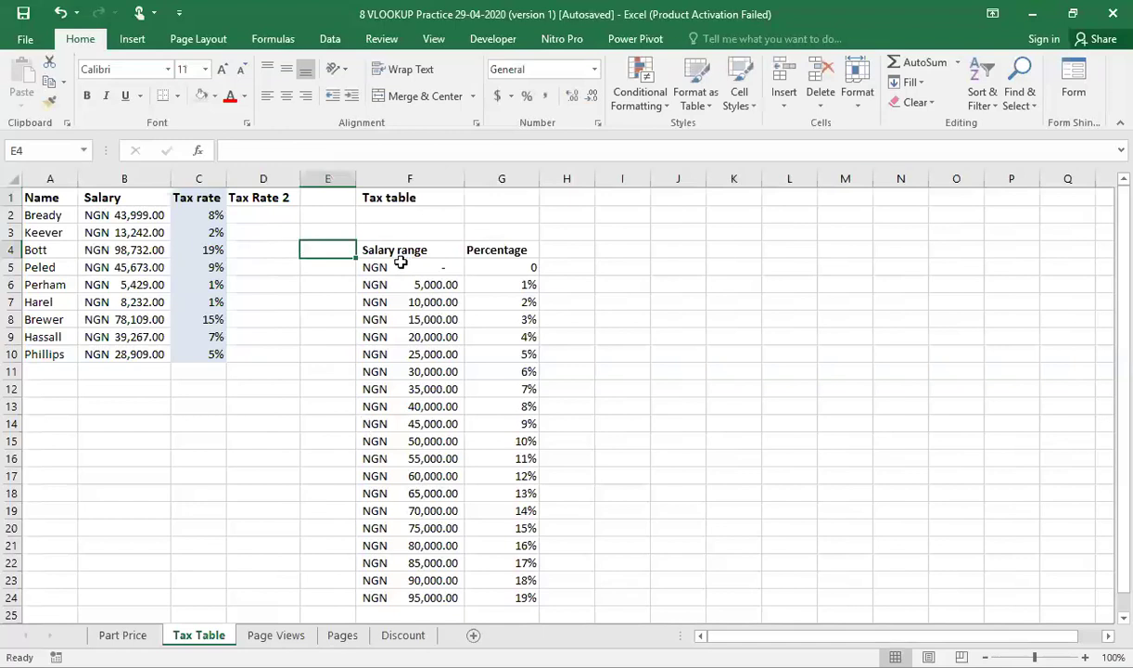
- Name the tax table range F5:G24 'Taxtable' via the Name Box and confirm it
drag(393, 263, 519, 595)
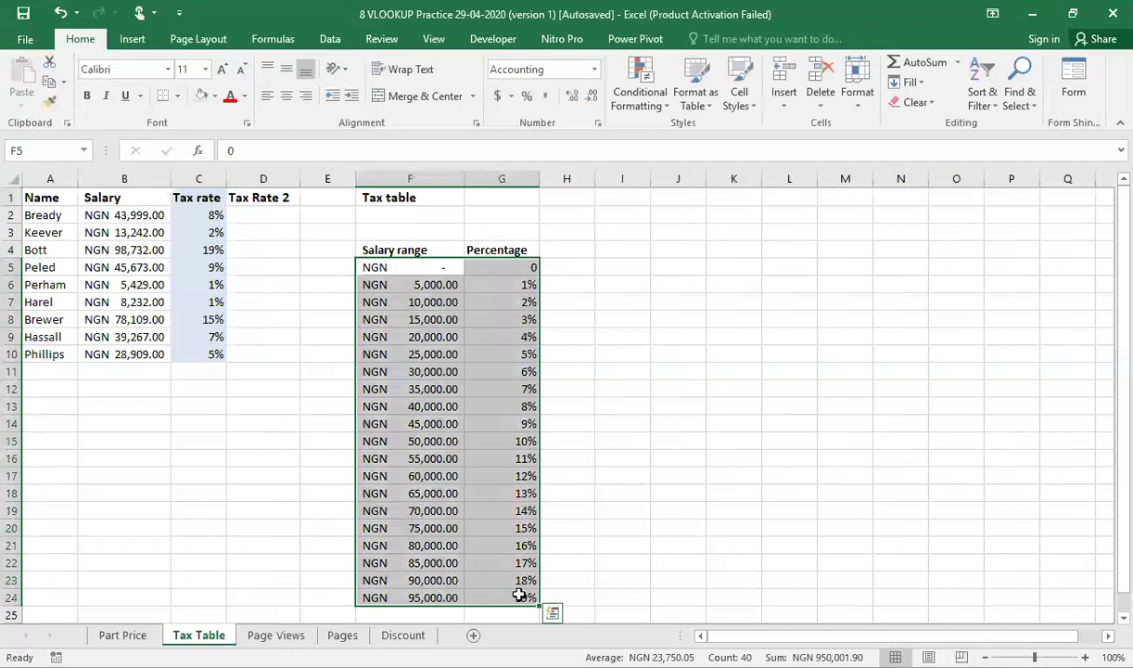
click(48, 144)
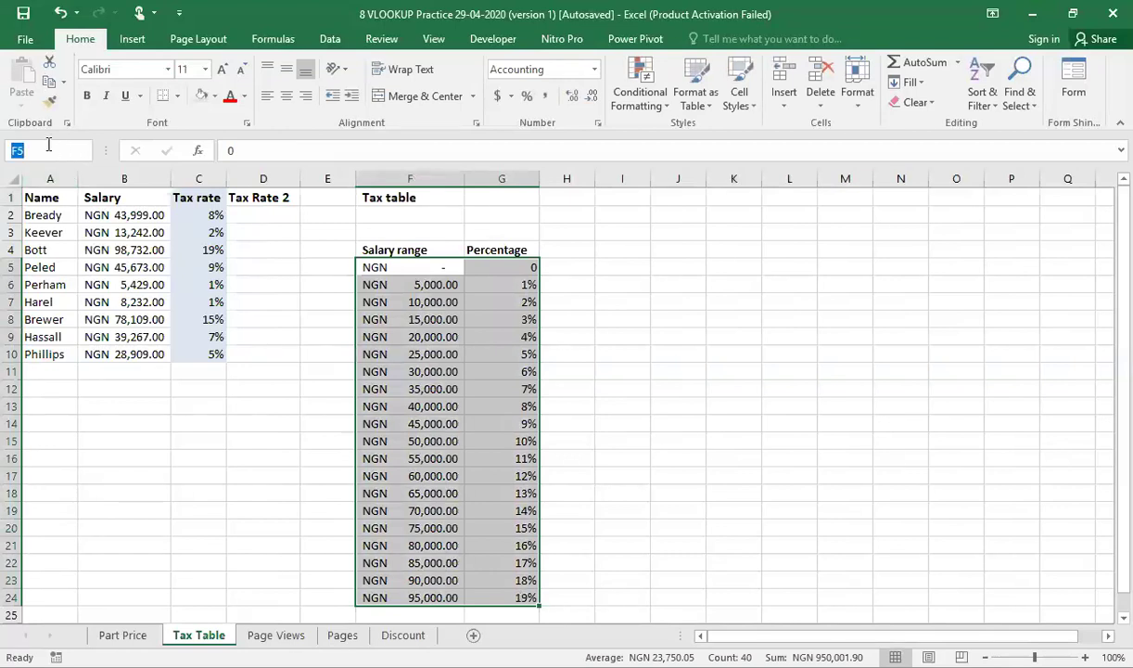
text(Taxtable)
key(Return)
click(326, 400)
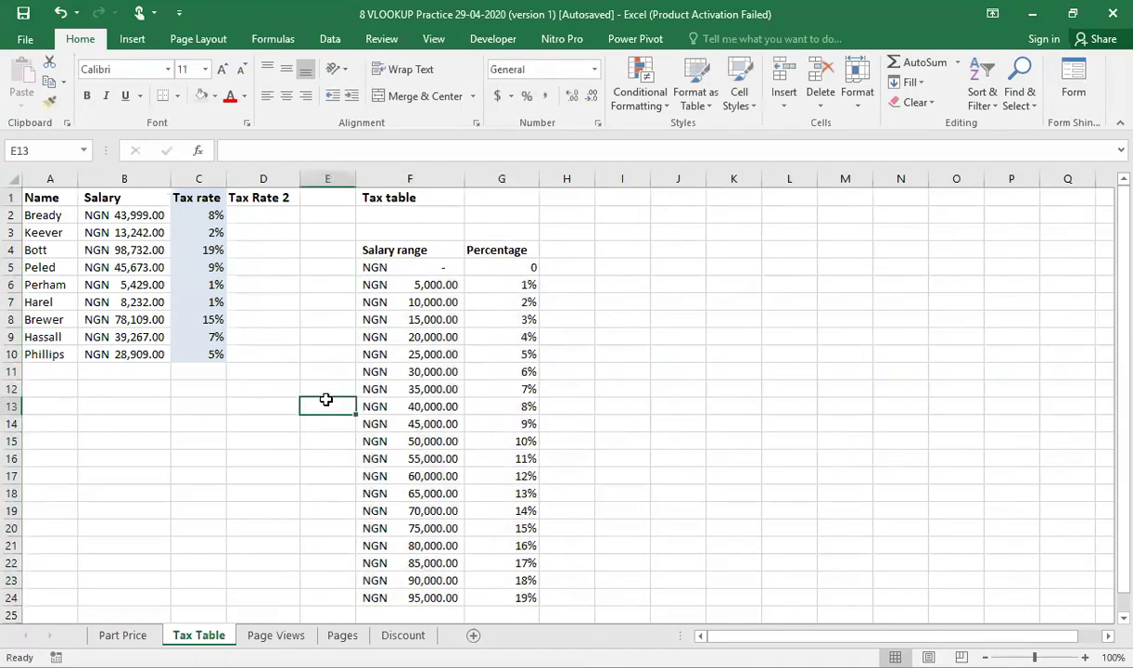
click(375, 267)
drag(410, 332, 512, 597)
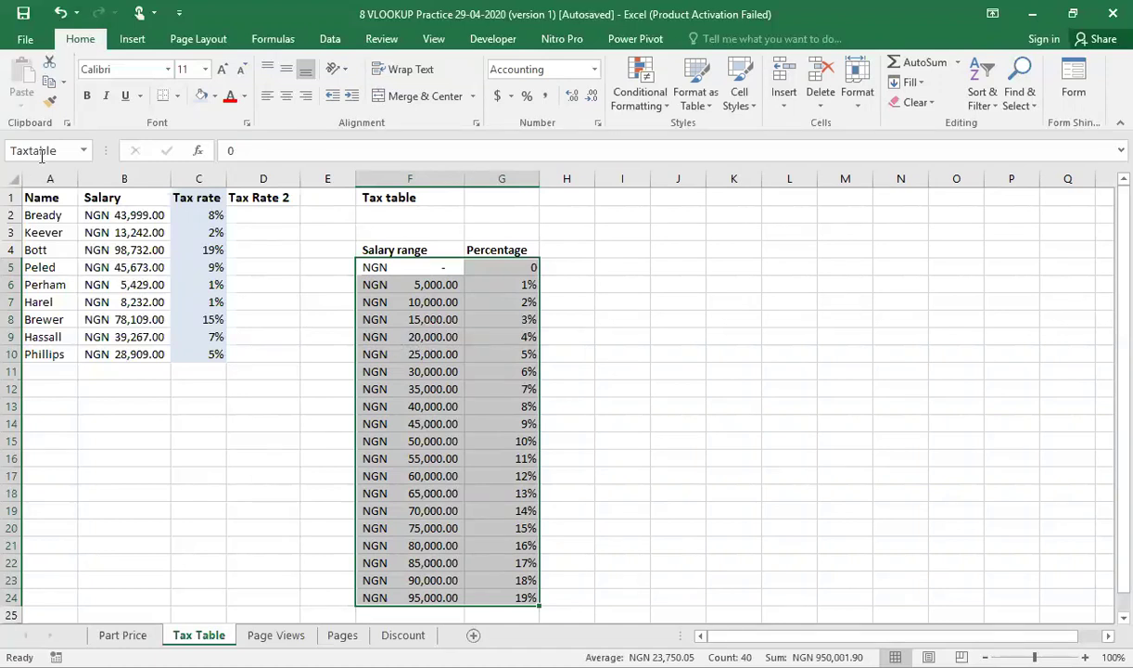
click(263, 214)
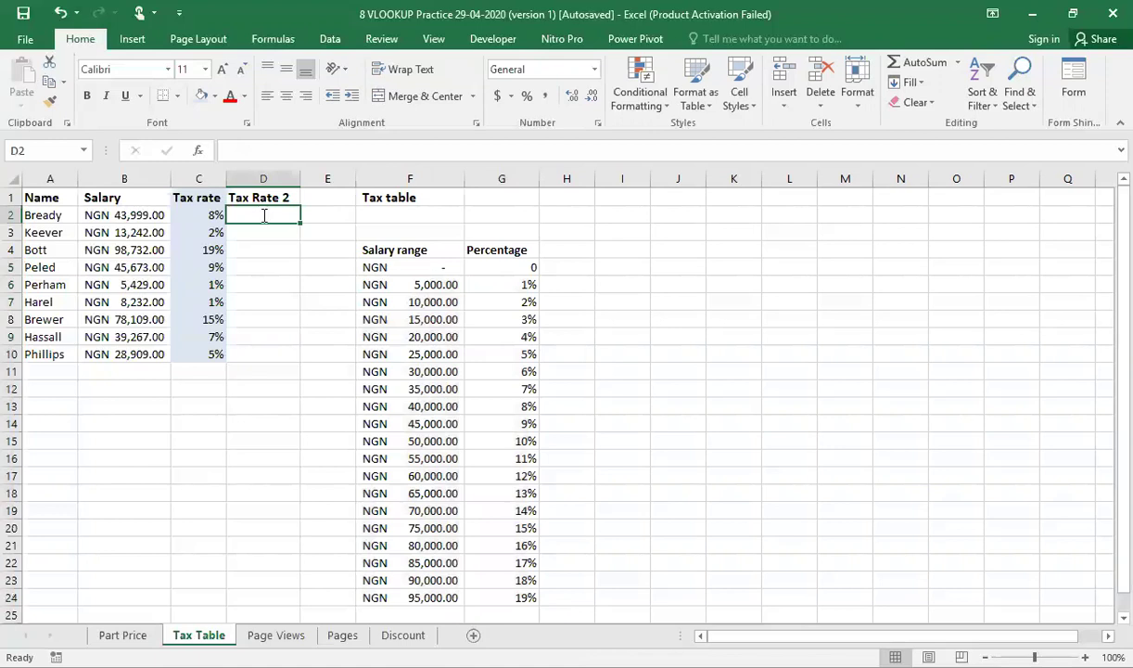
- Enter =VLOOKUP(B2,Taxtable,2,TRUE) in D2 using the named range, returning 0.08
text(=v)
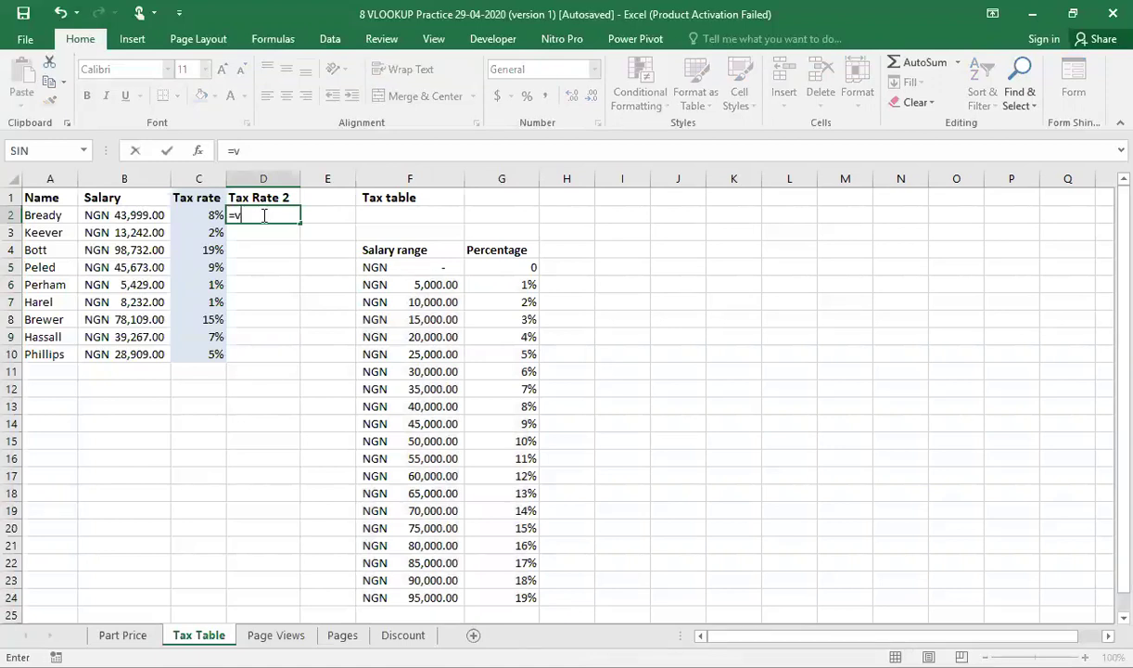
text(lo)
key(Tab)
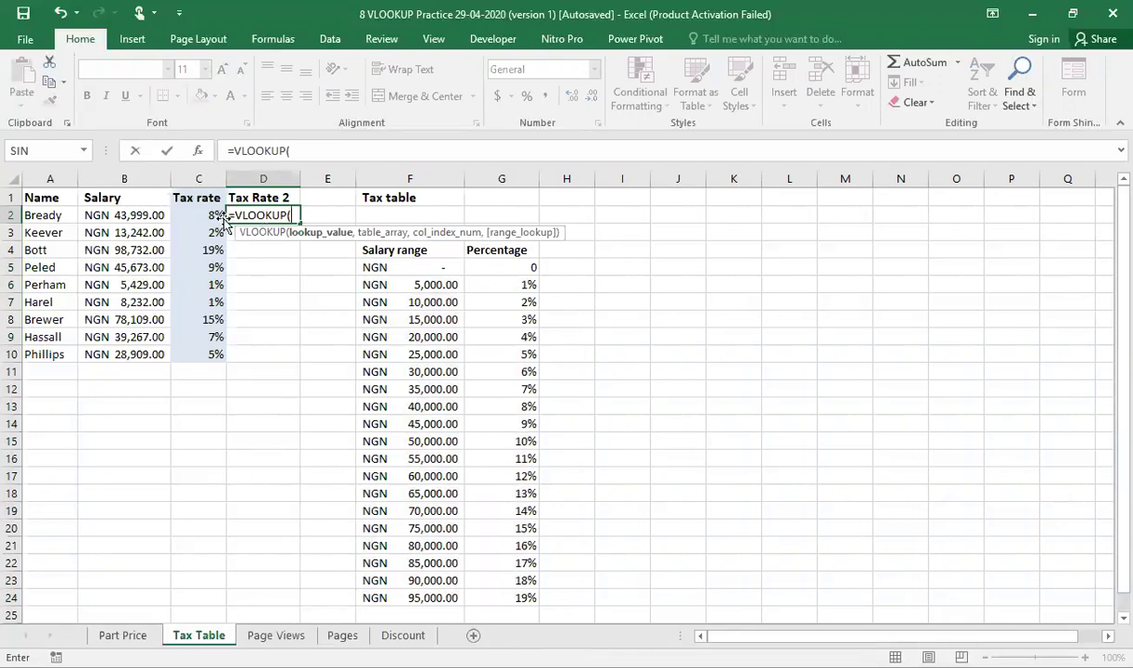
click(136, 214)
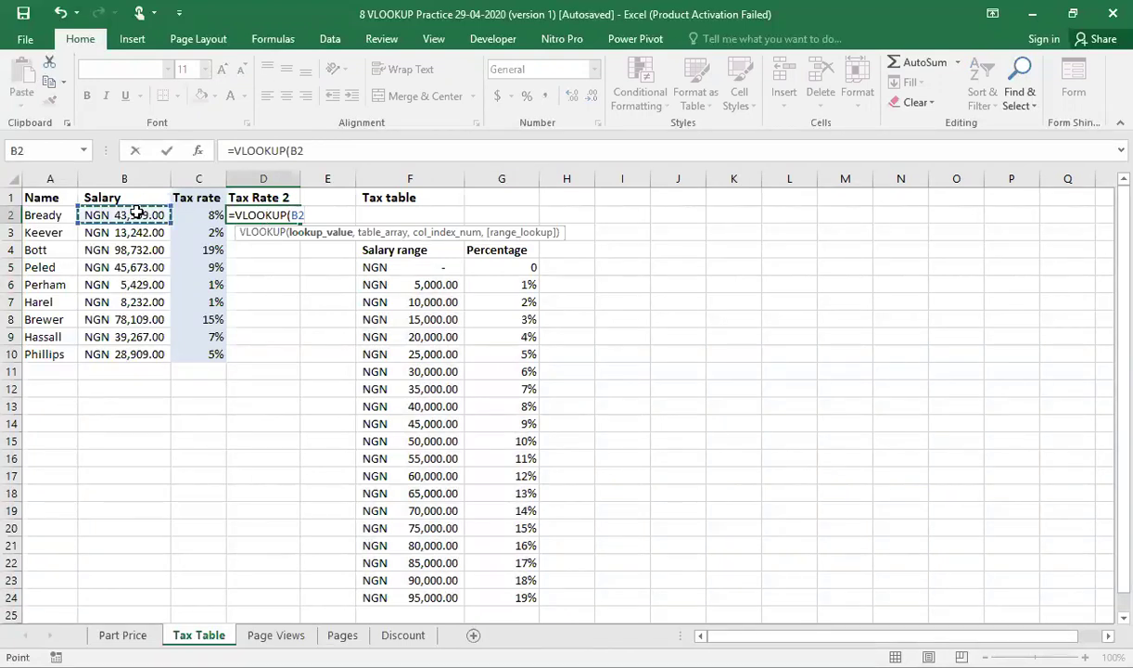
text(,)
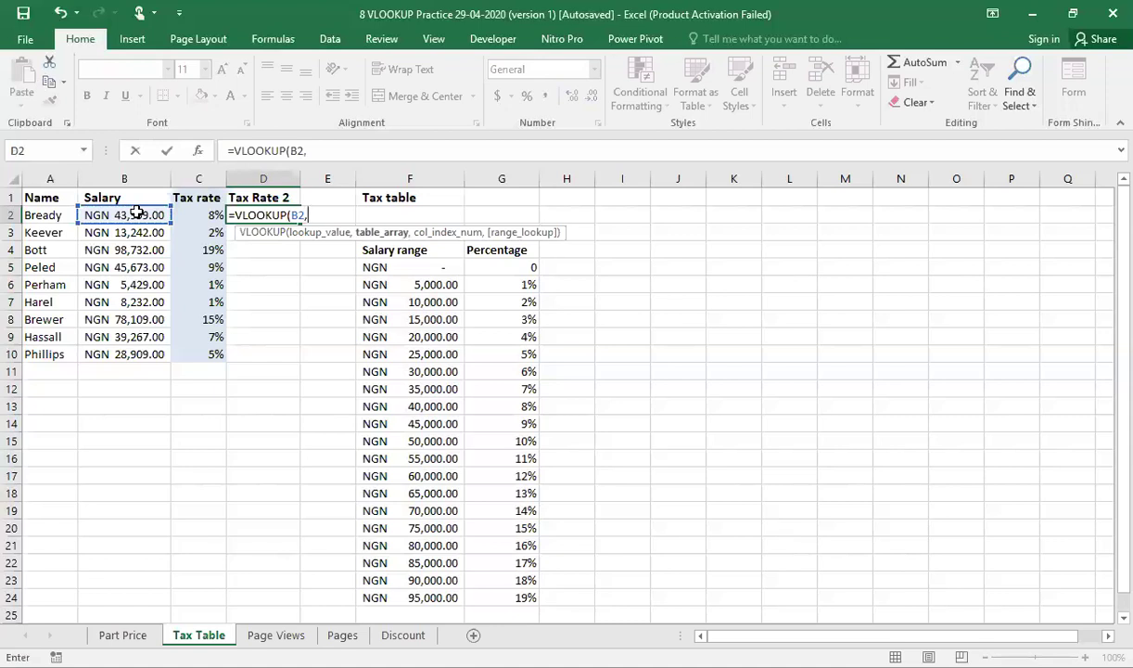
text(t)
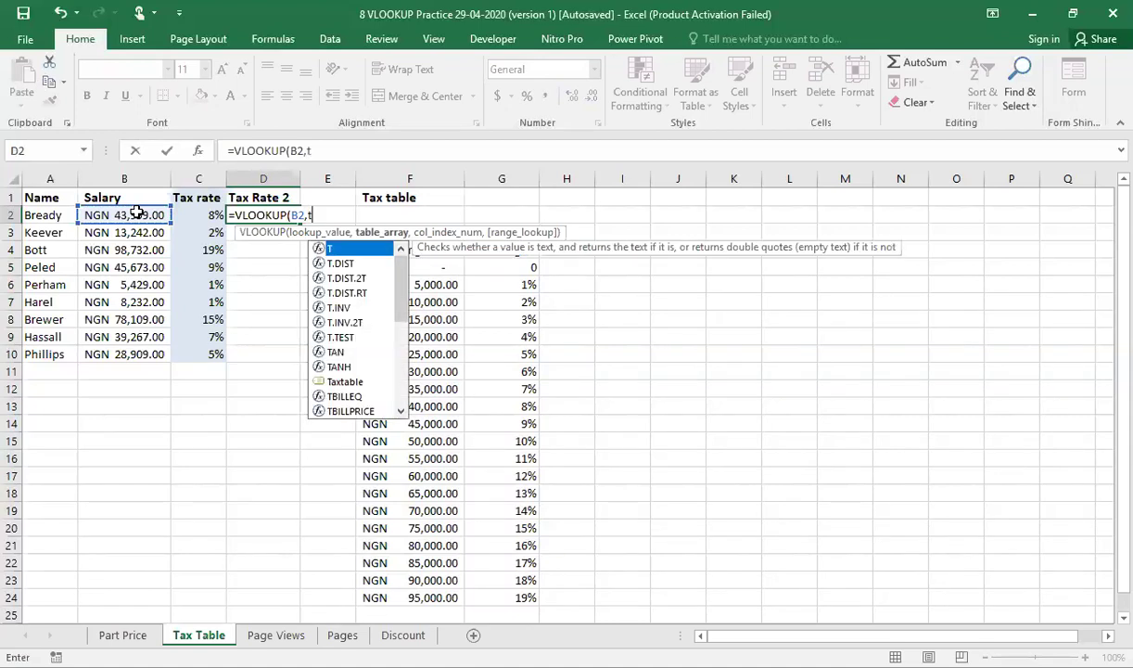
text(ax)
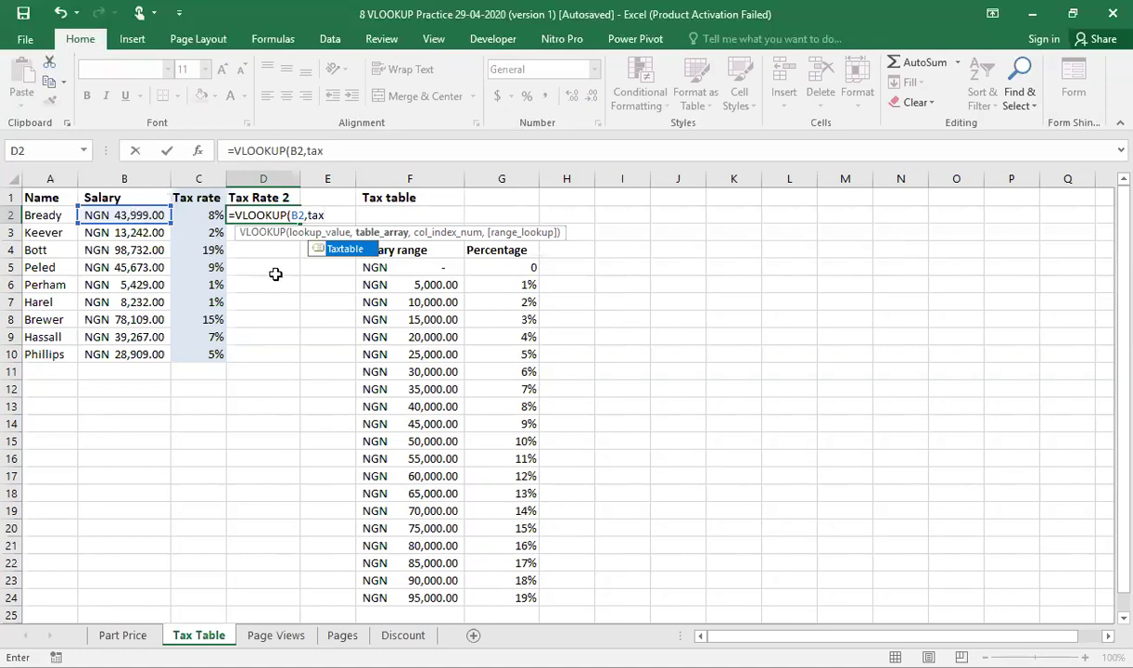
double_click(345, 249)
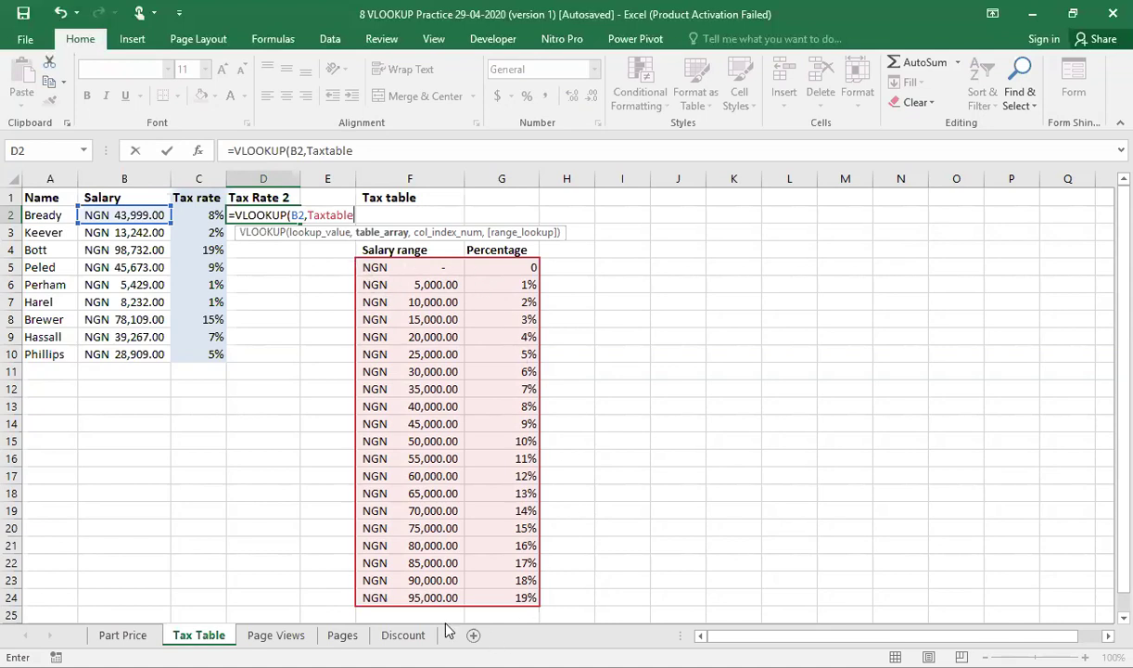
text(,)
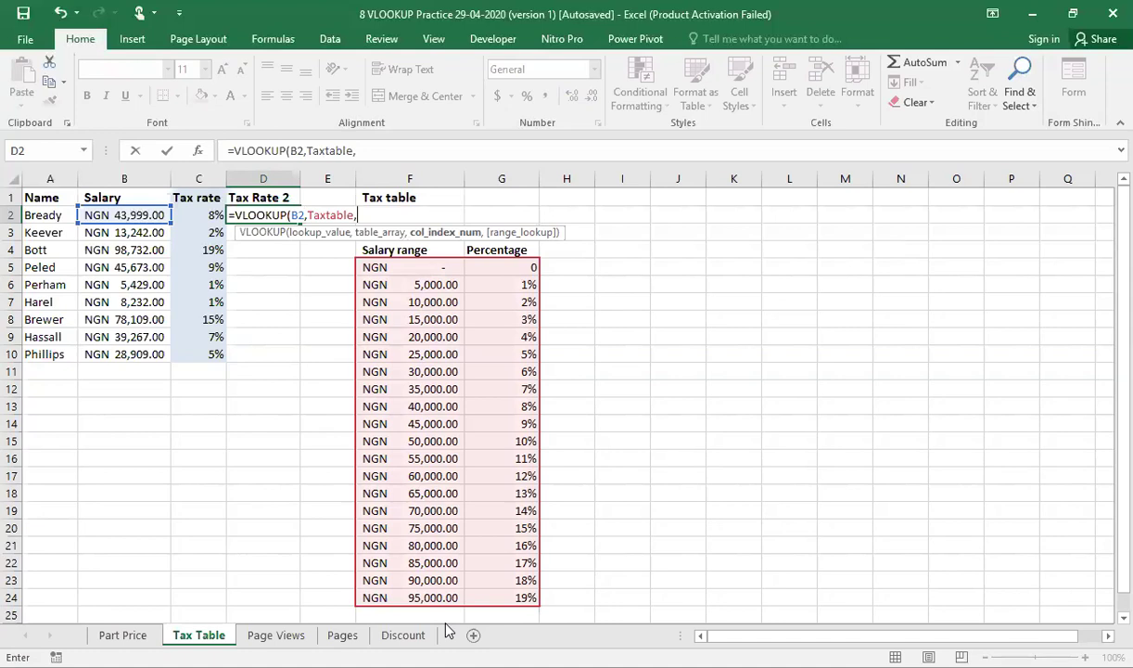
text(2,)
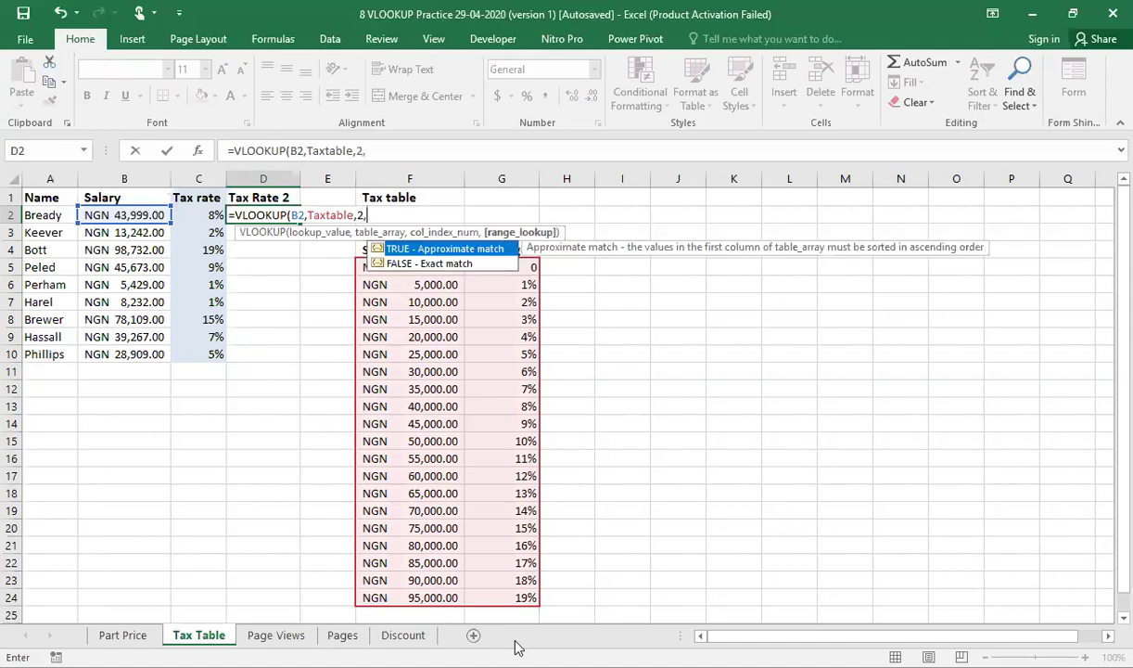
double_click(453, 250)
text())
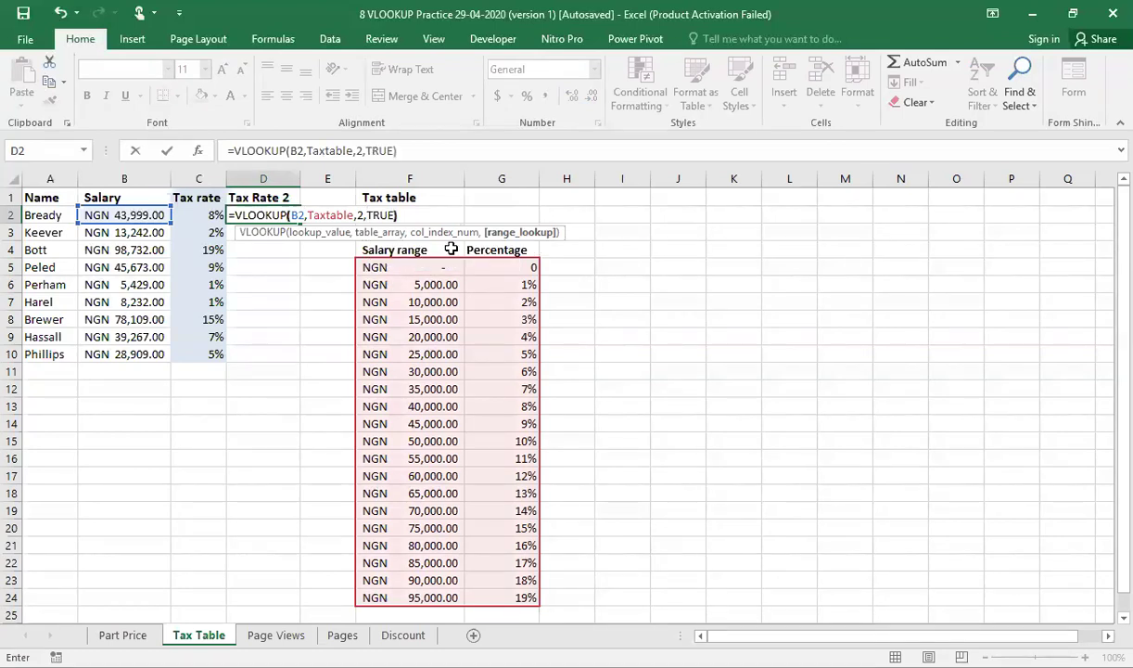
key(Return)
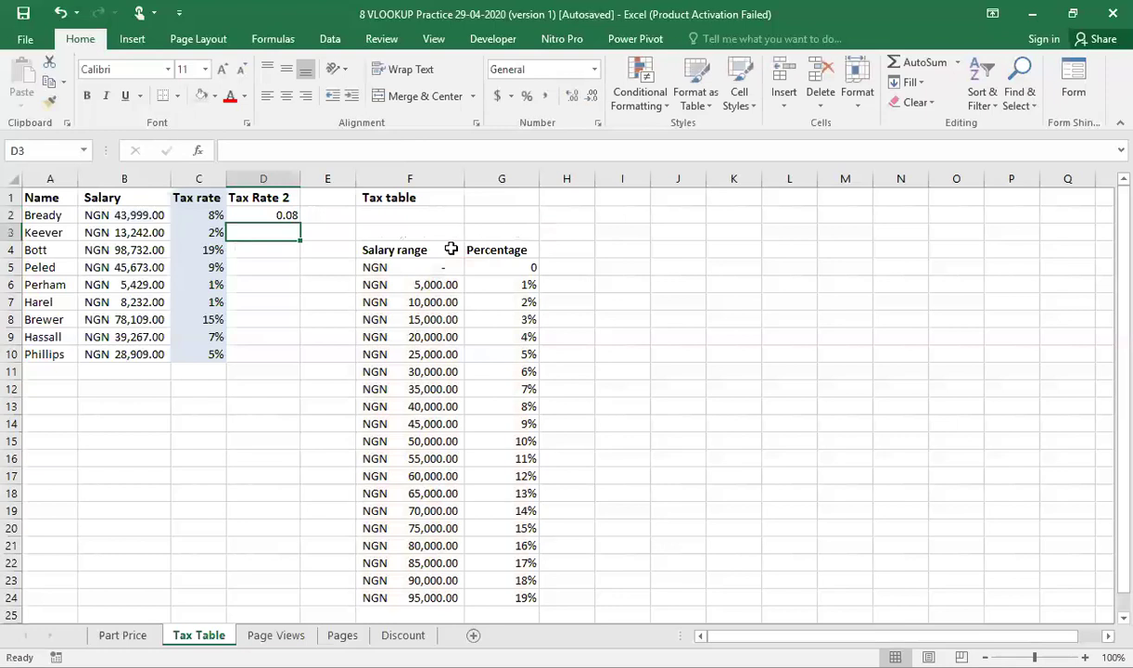
- Fill the D2 Taxtable VLOOKUP formula down to D10 and format D2:D10 as percentages
click(267, 215)
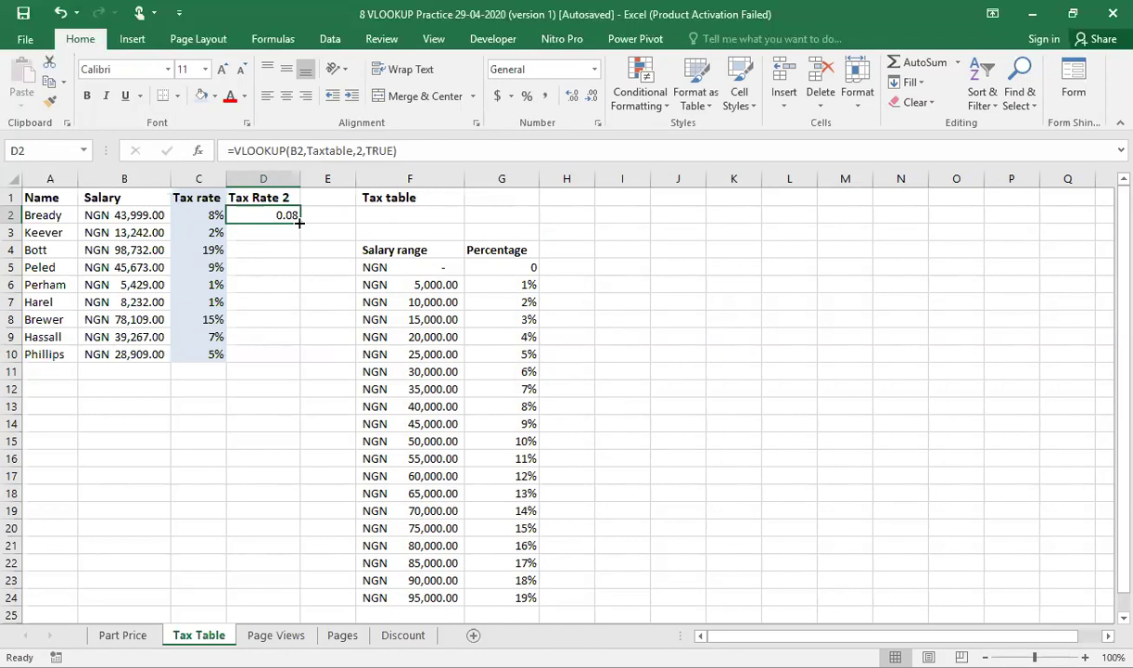
drag(298, 222, 307, 363)
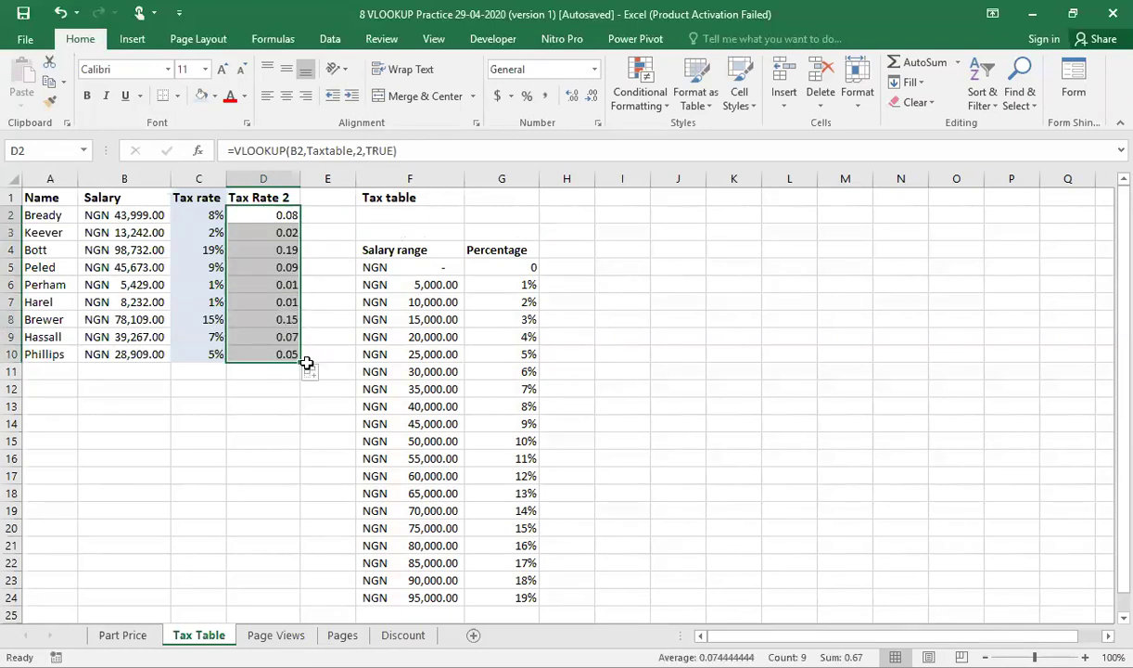
click(259, 215)
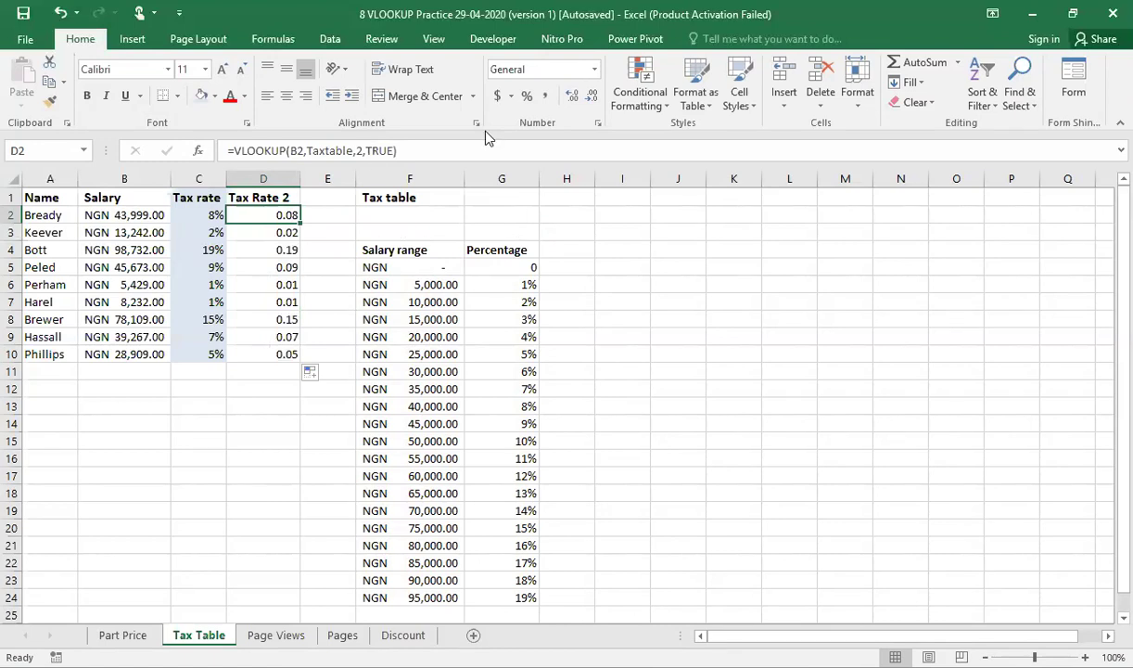
click(528, 95)
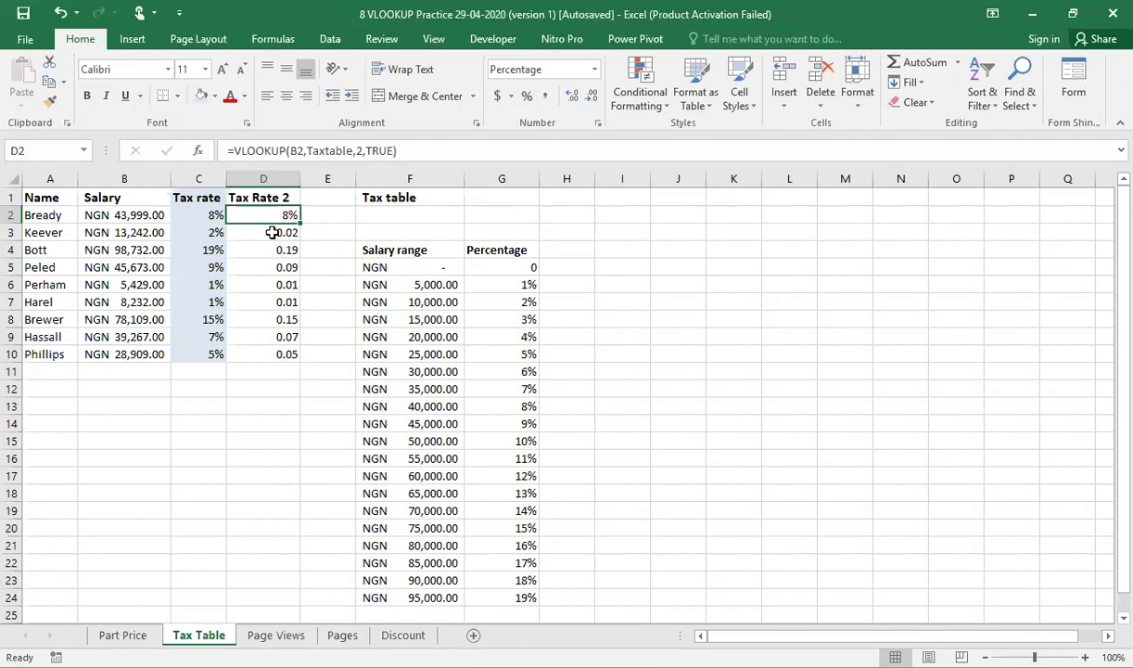
drag(271, 231, 272, 351)
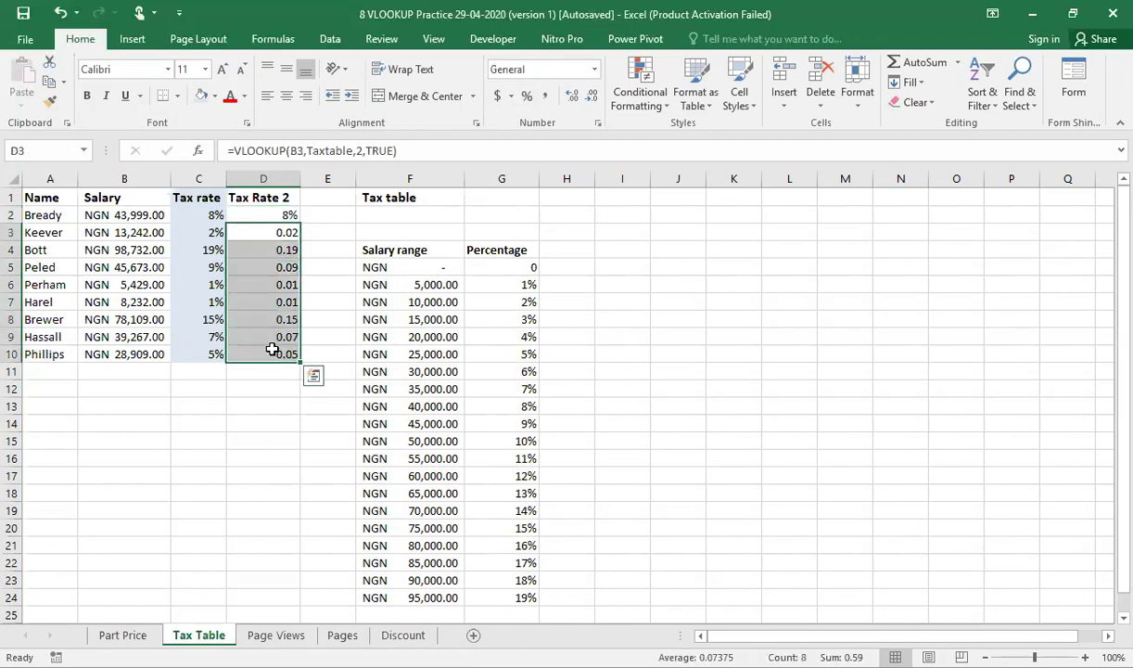
click(526, 99)
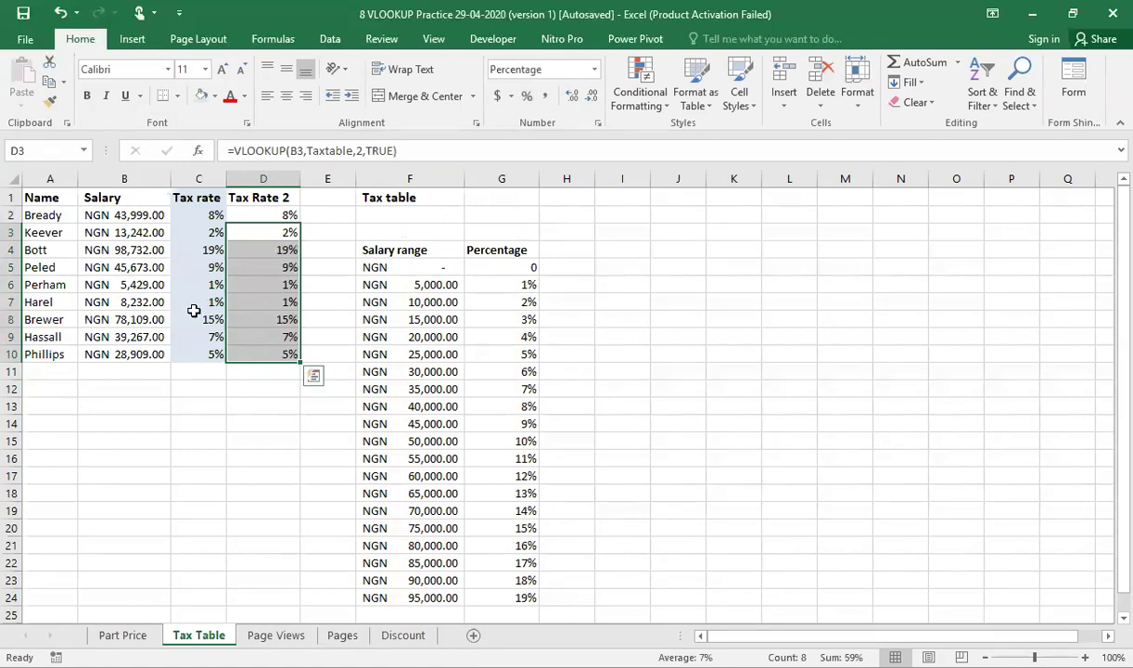
click(330, 232)
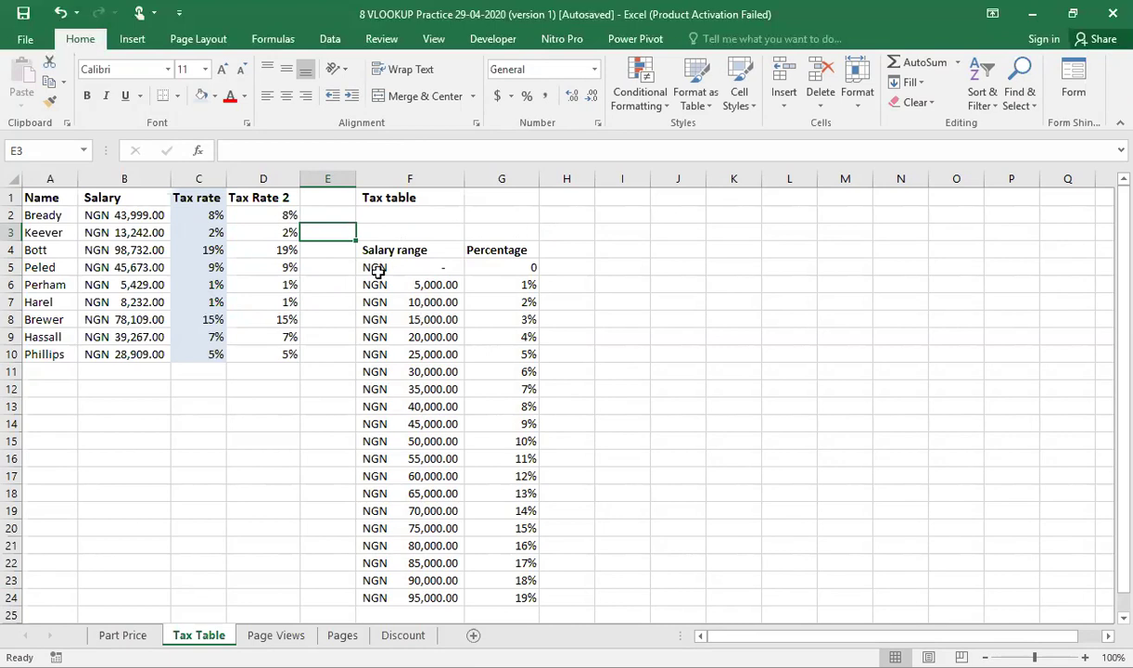
click(264, 215)
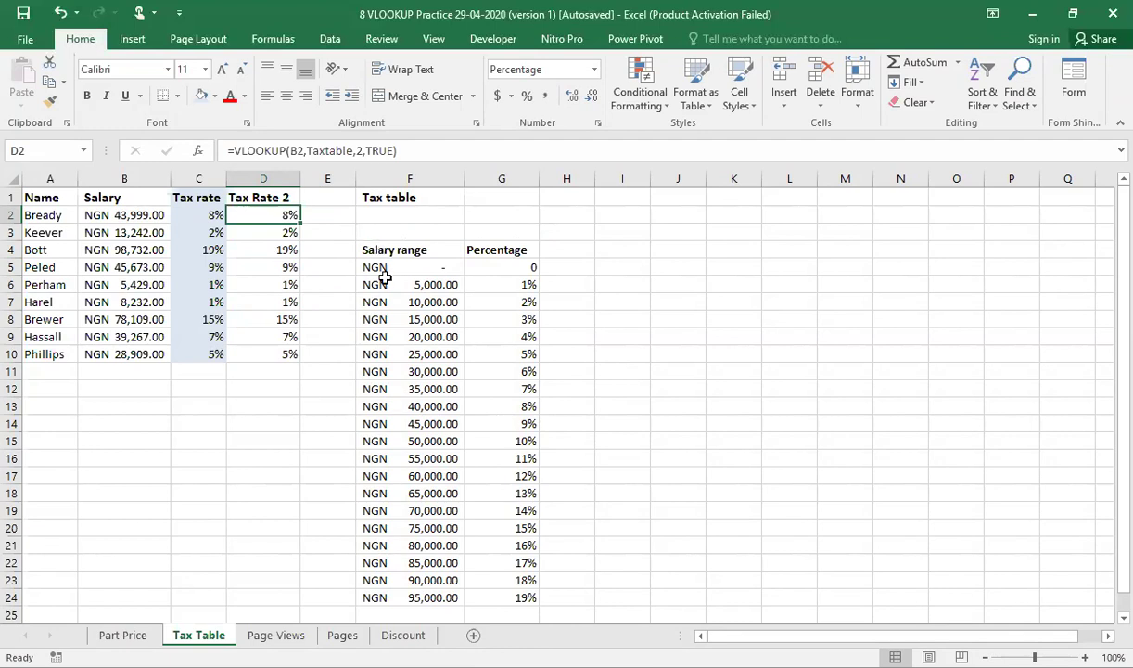
drag(397, 265, 488, 599)
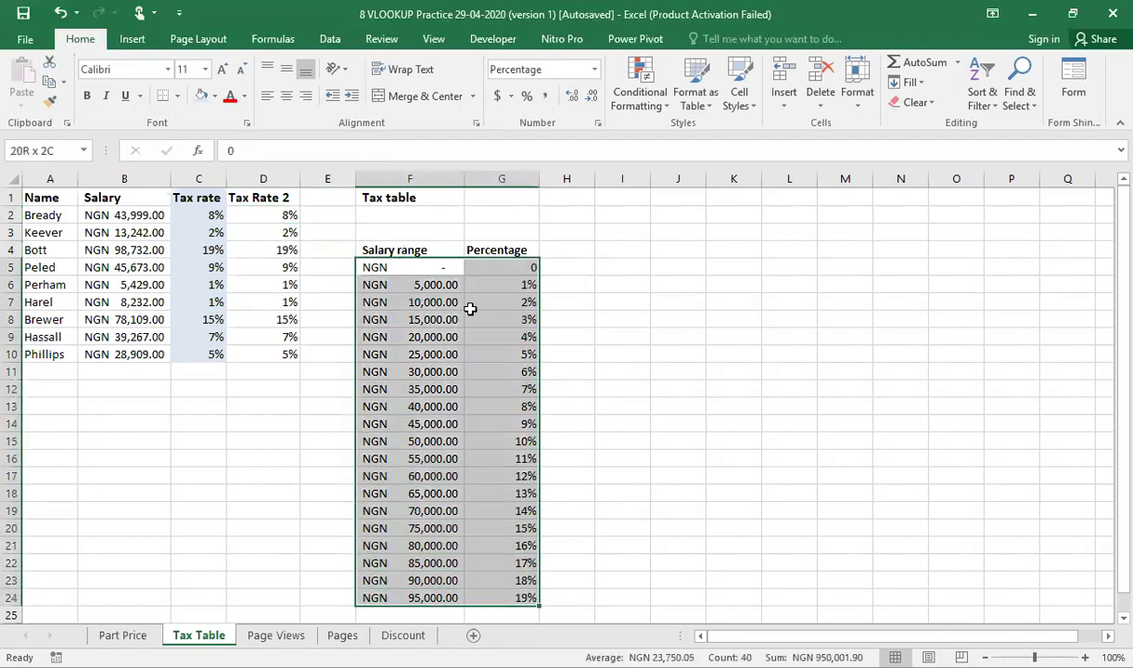
click(614, 295)
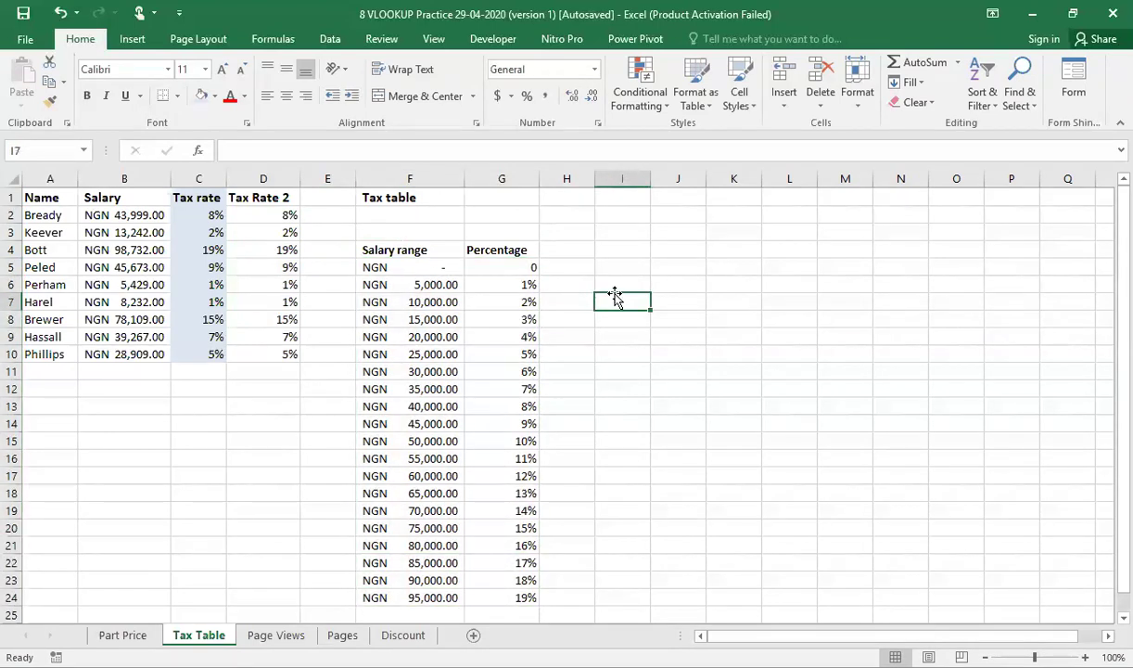